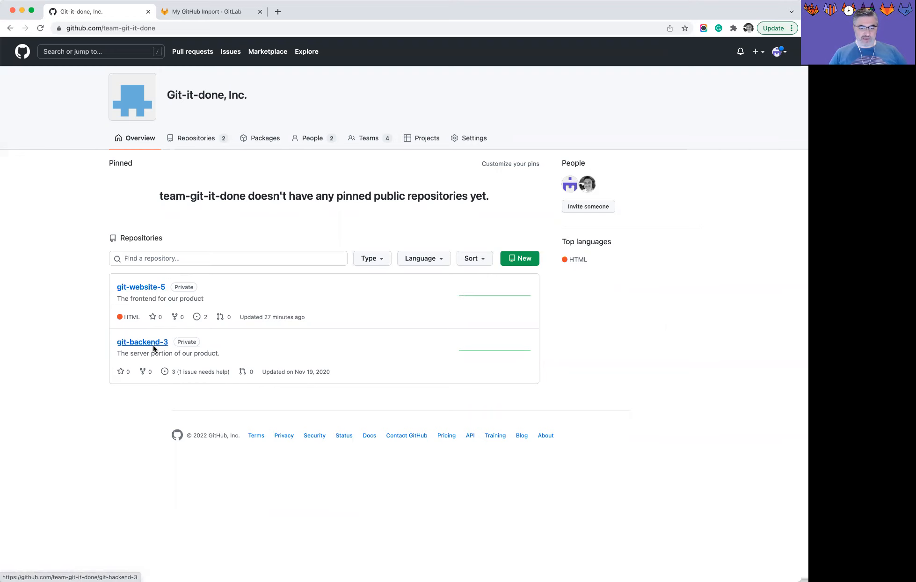
- Review the git-website-5 repository's issues and project boards, and view the "First website issue" details
{"action": "left_click", "coordinate": [143, 288]}
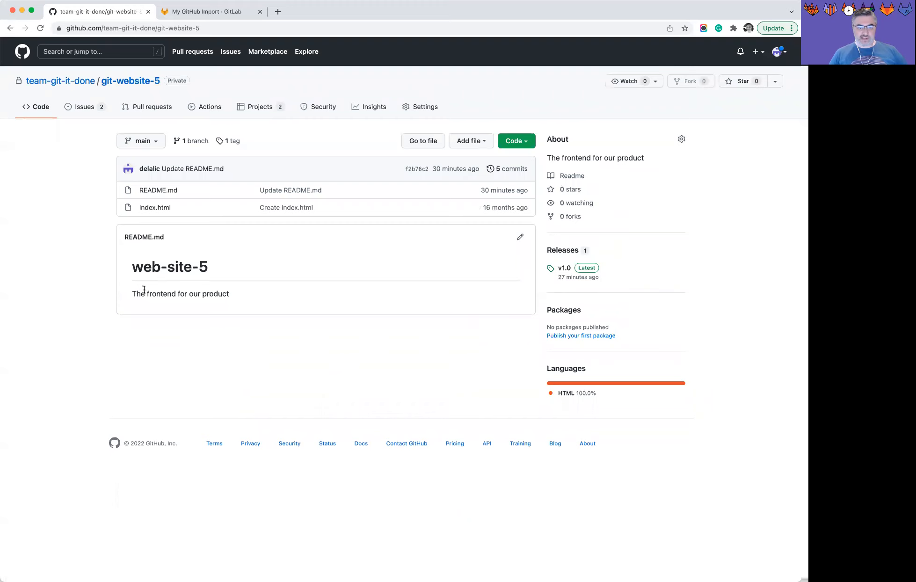
{"action": "left_click", "coordinate": [92, 113]}
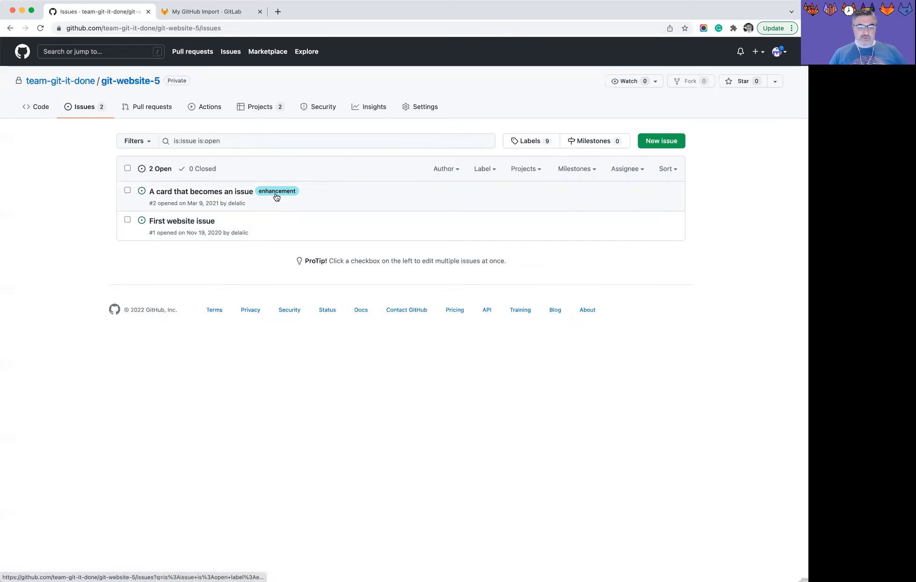
{"action": "left_click", "coordinate": [261, 107]}
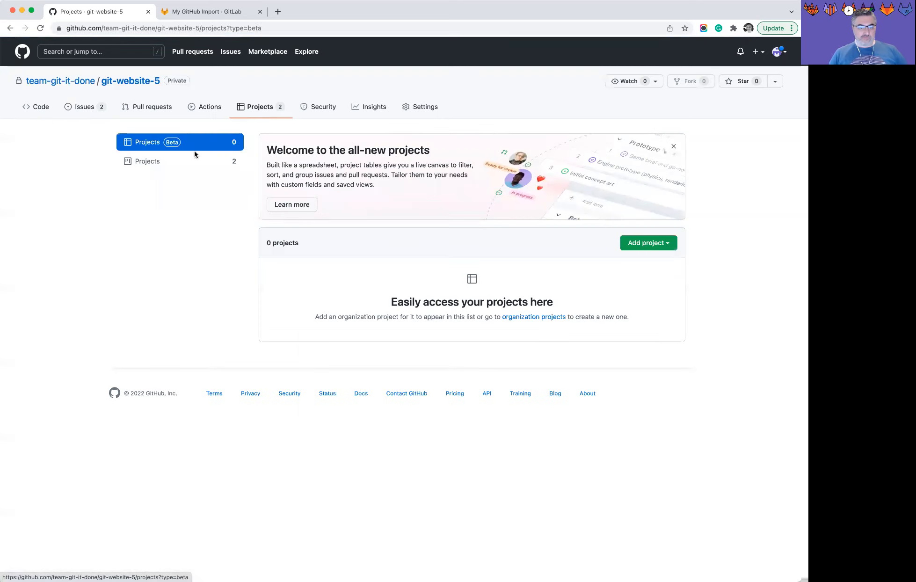
{"action": "left_click", "coordinate": [173, 164]}
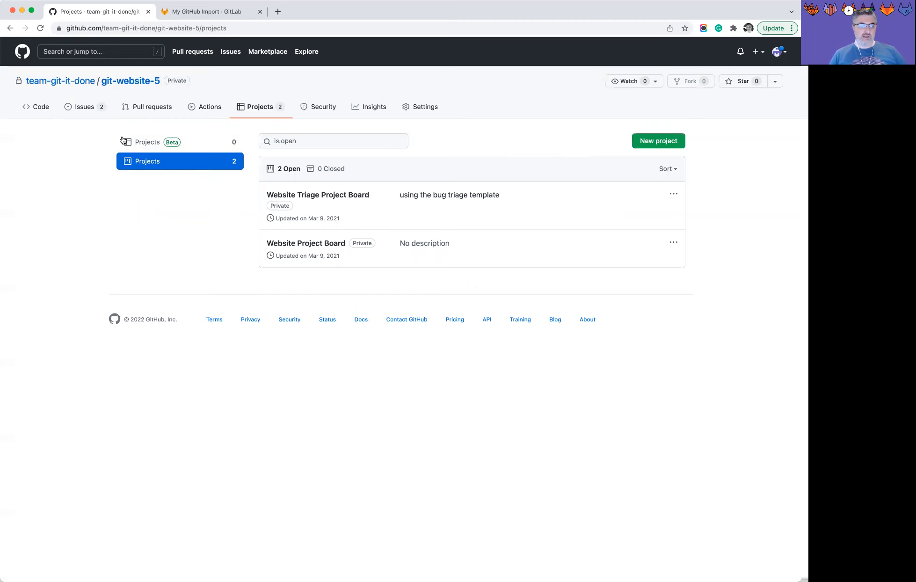
{"action": "left_click", "coordinate": [80, 108]}
{"action": "left_click", "coordinate": [188, 221]}
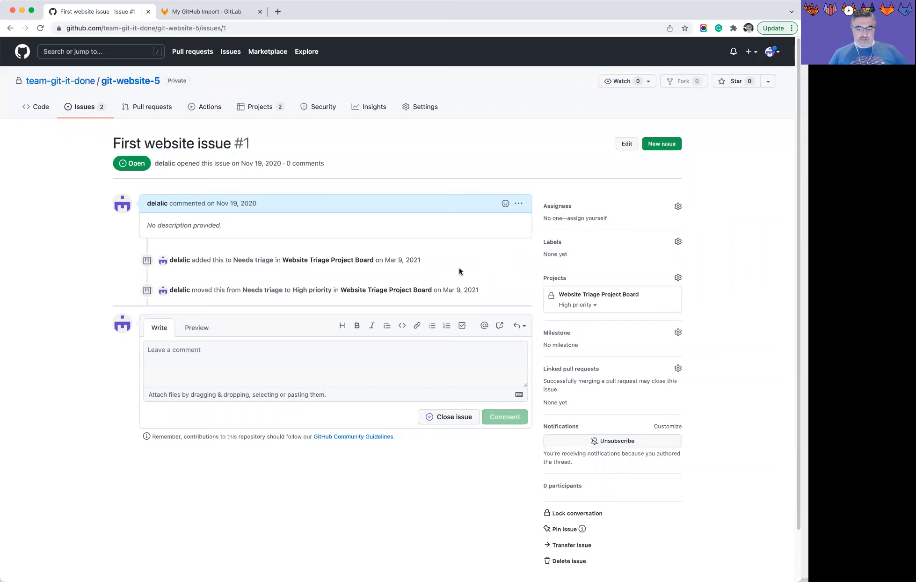
- Examine the "Create the DB" issue in the git-backend-3 repository, including its description, comment, labels, project and milestone
{"action": "left_click", "coordinate": [47, 81]}
{"action": "left_click", "coordinate": [147, 343]}
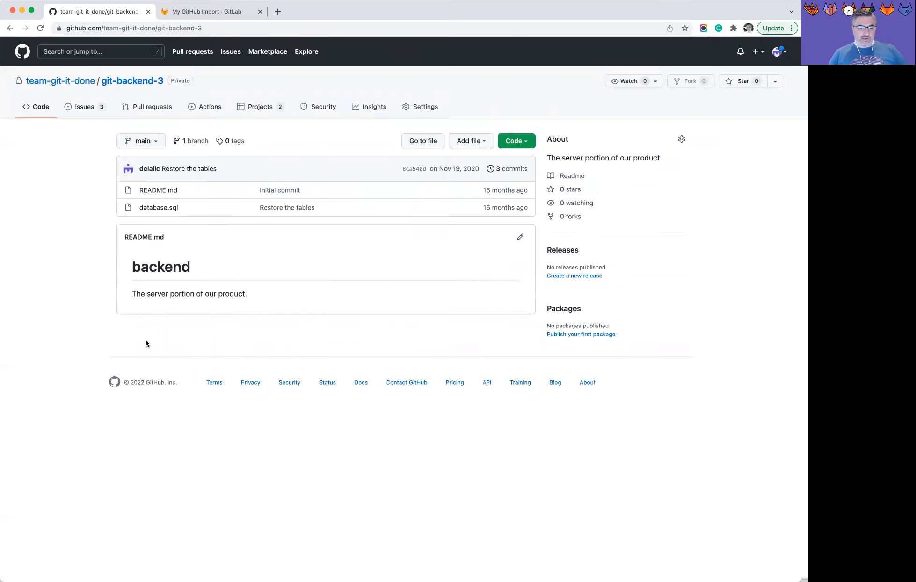
{"action": "left_click", "coordinate": [85, 108]}
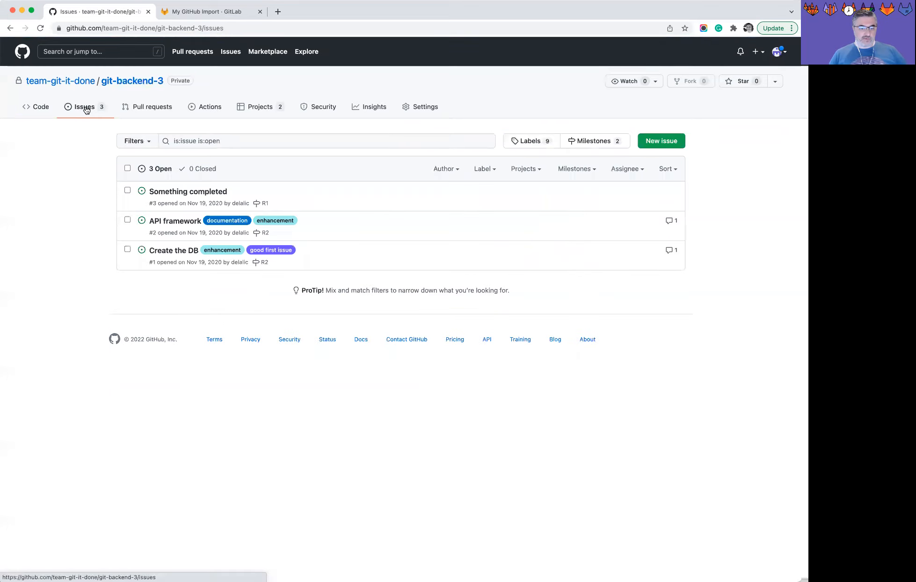
{"action": "left_click", "coordinate": [179, 252]}
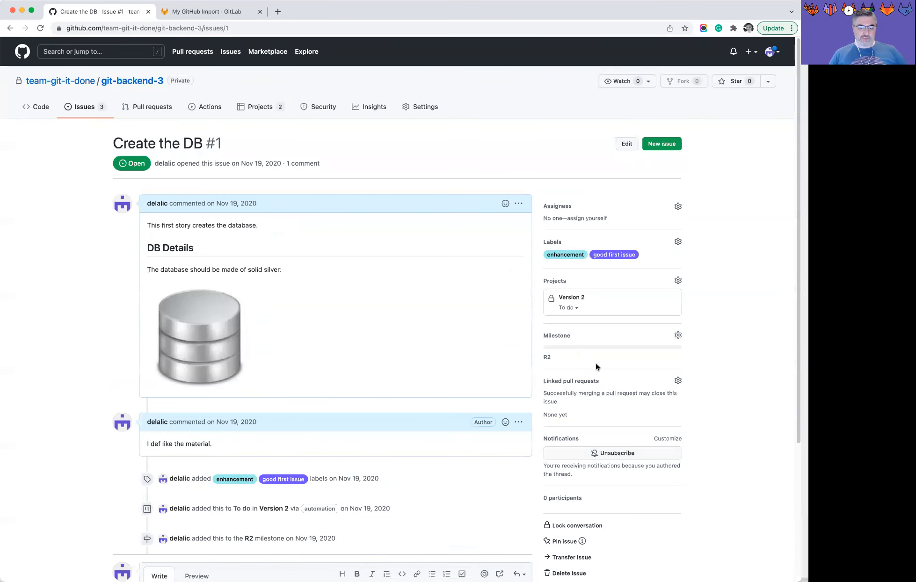
{"action": "scroll", "coordinate": [736, 379], "scroll_direction": "down", "scroll_amount": 3}
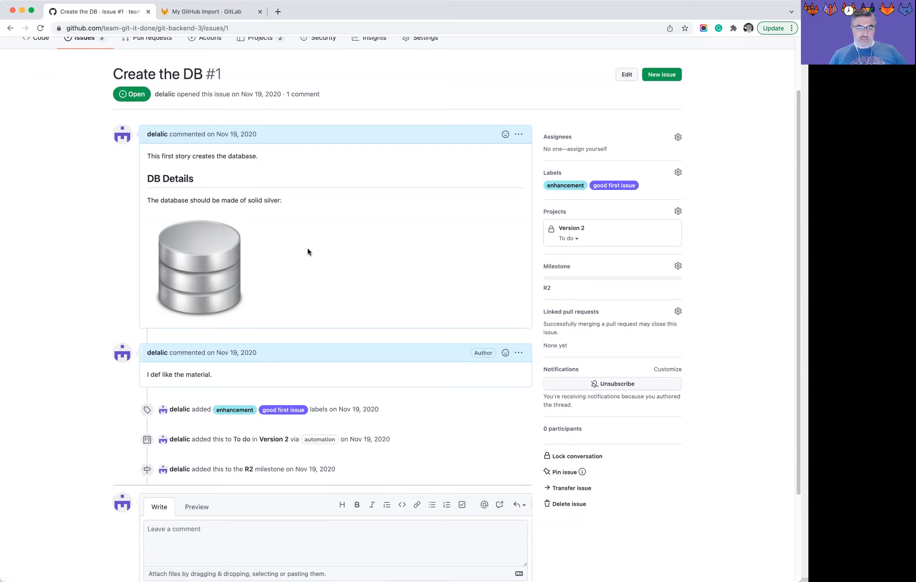
{"action": "scroll", "coordinate": [308, 251], "scroll_direction": "down", "scroll_amount": 3}
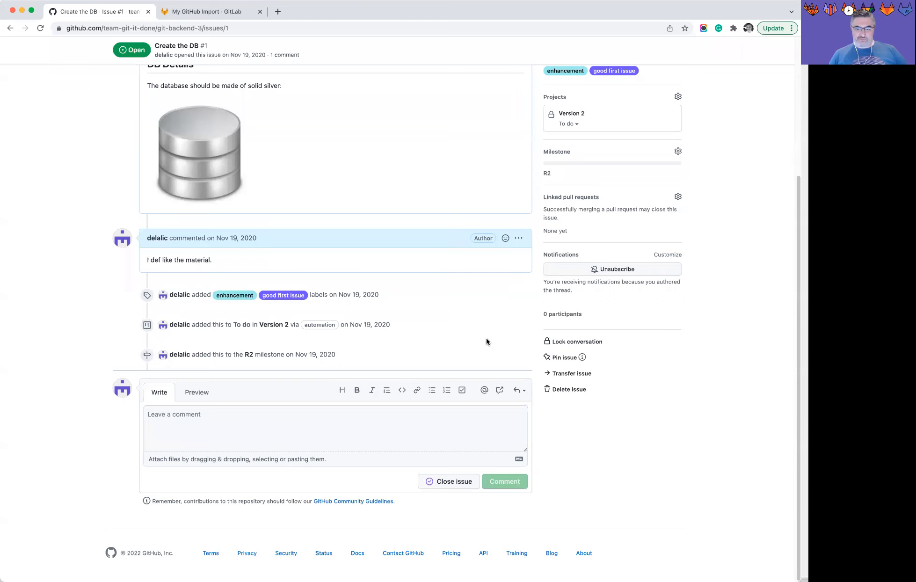
{"action": "scroll", "coordinate": [487, 342], "scroll_direction": "up", "scroll_amount": 2}
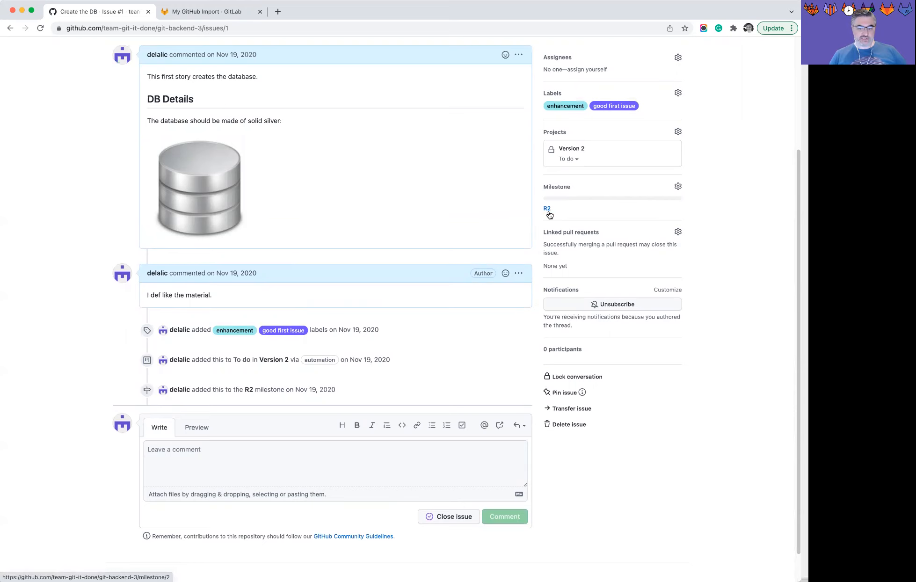
{"action": "scroll", "coordinate": [539, 283], "scroll_direction": "up", "scroll_amount": 5}
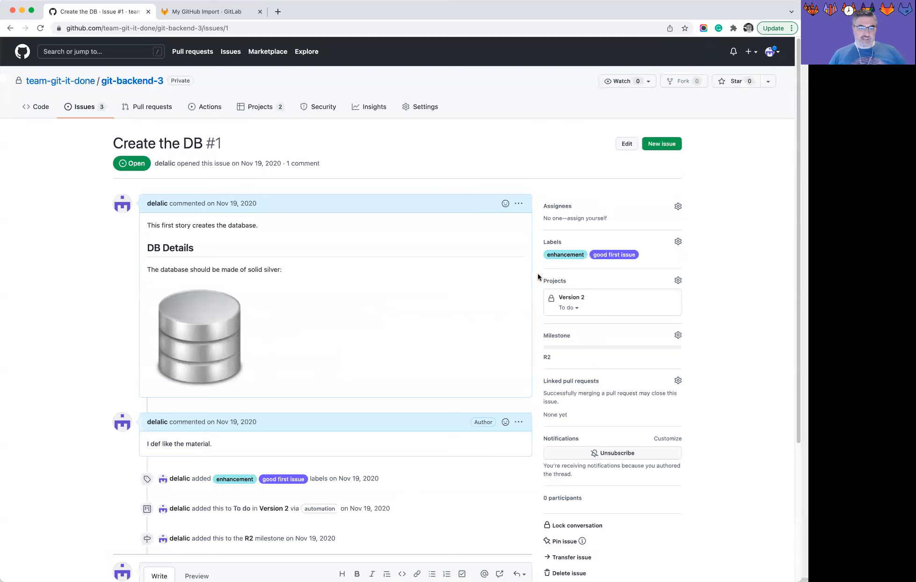
- Review the Git-it-done organization's members and teams, including the Team UX Factor subteam and the repositories assigned to Team Avengers
{"action": "left_click", "coordinate": [67, 80]}
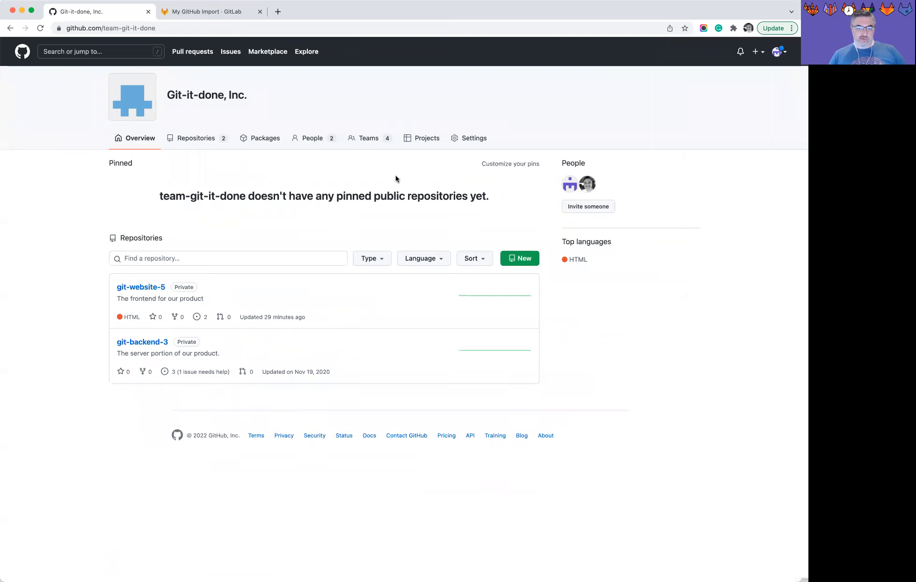
{"action": "left_click", "coordinate": [319, 141]}
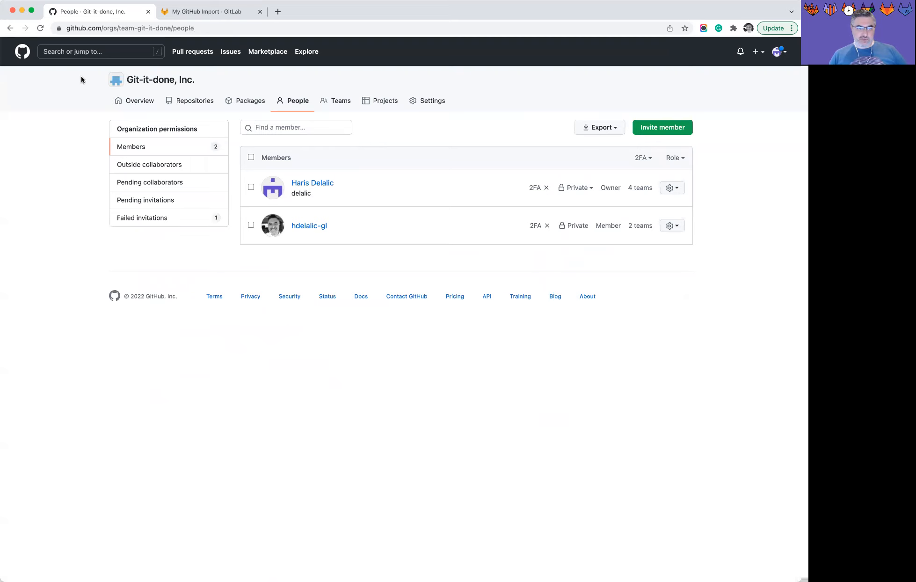
{"action": "left_click", "coordinate": [328, 103]}
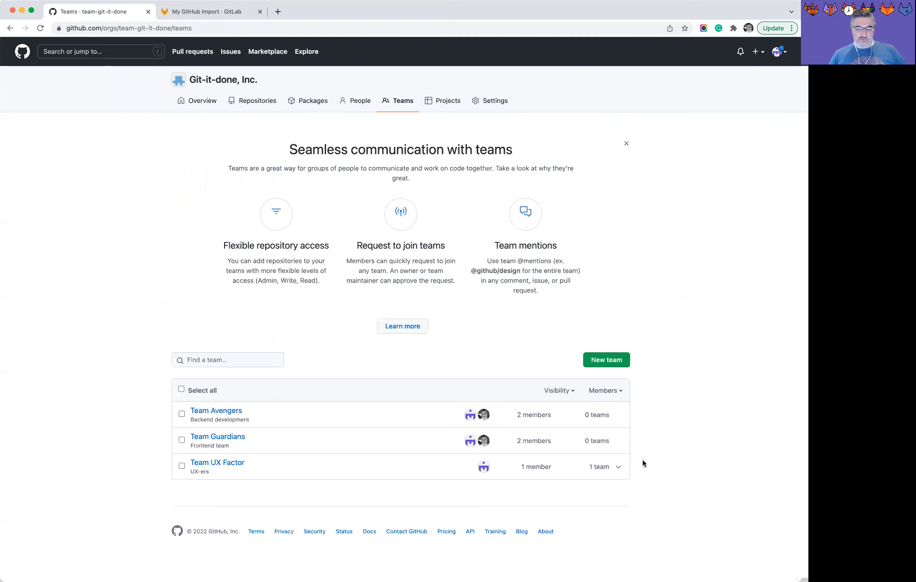
{"action": "left_click", "coordinate": [612, 467]}
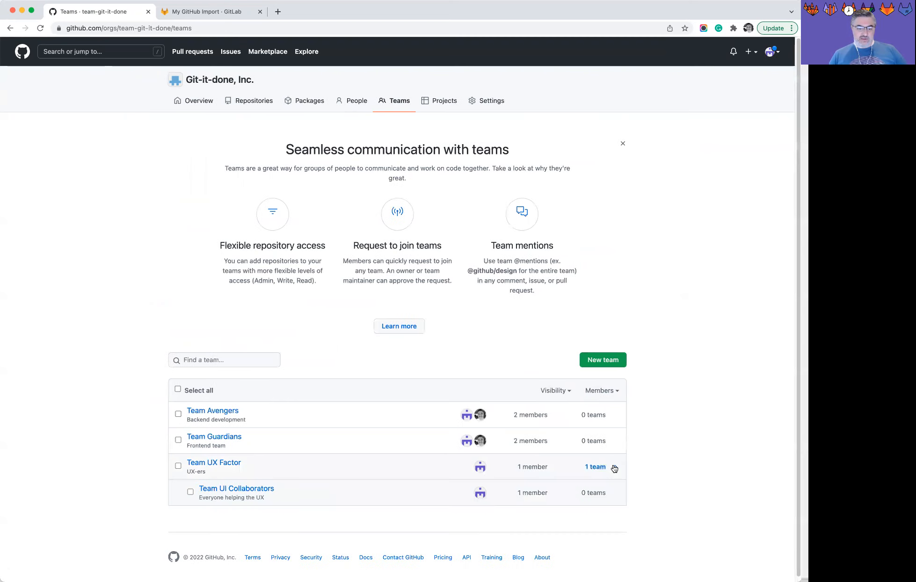
{"action": "left_click", "coordinate": [210, 410]}
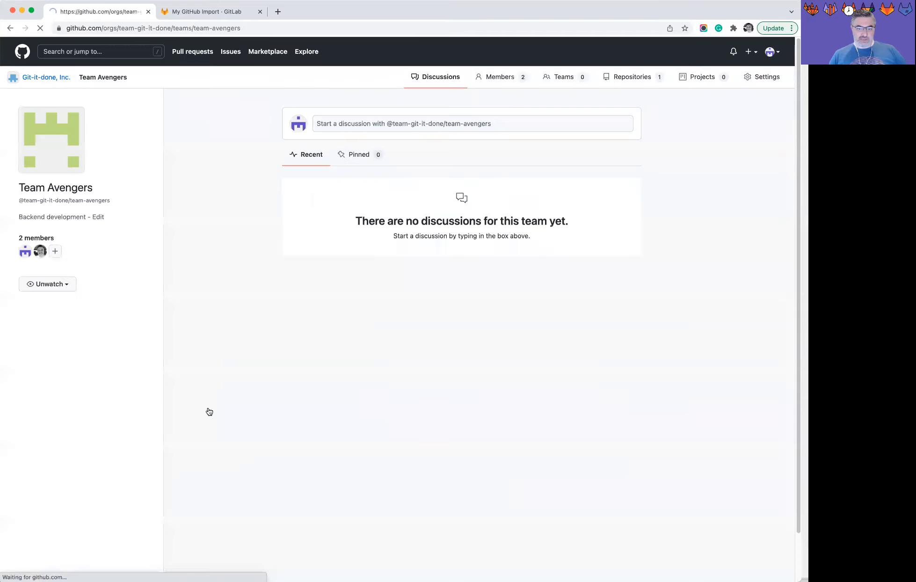
{"action": "left_click", "coordinate": [633, 81]}
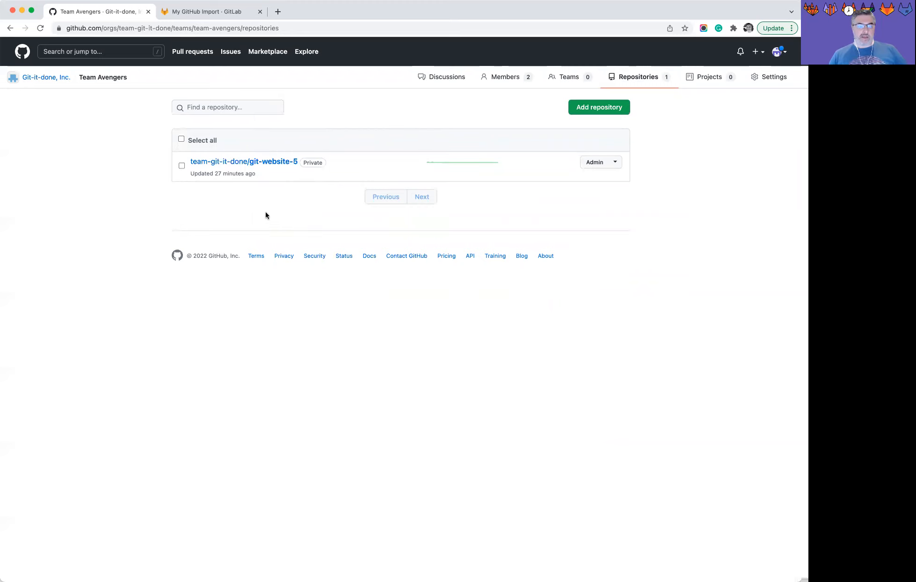
{"action": "left_click", "coordinate": [42, 80]}
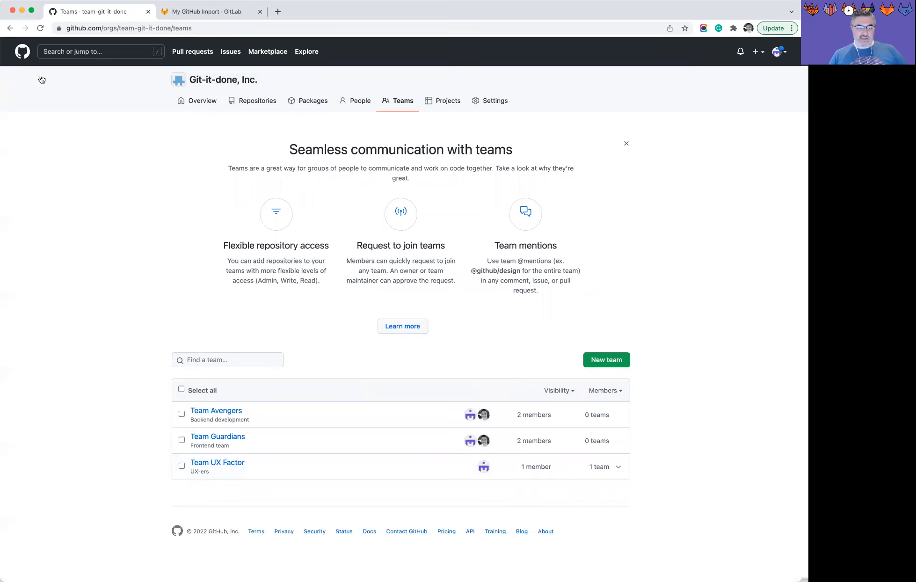
- Switch to GitLab and start a new project import from GitHub in the My GitHub Import group
{"action": "left_click", "coordinate": [208, 12]}
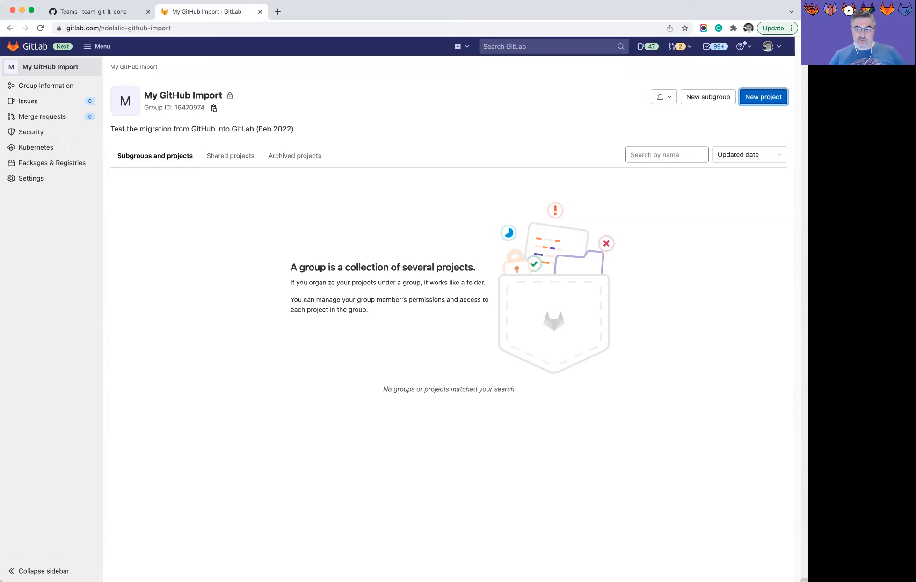
{"action": "left_click", "coordinate": [765, 101]}
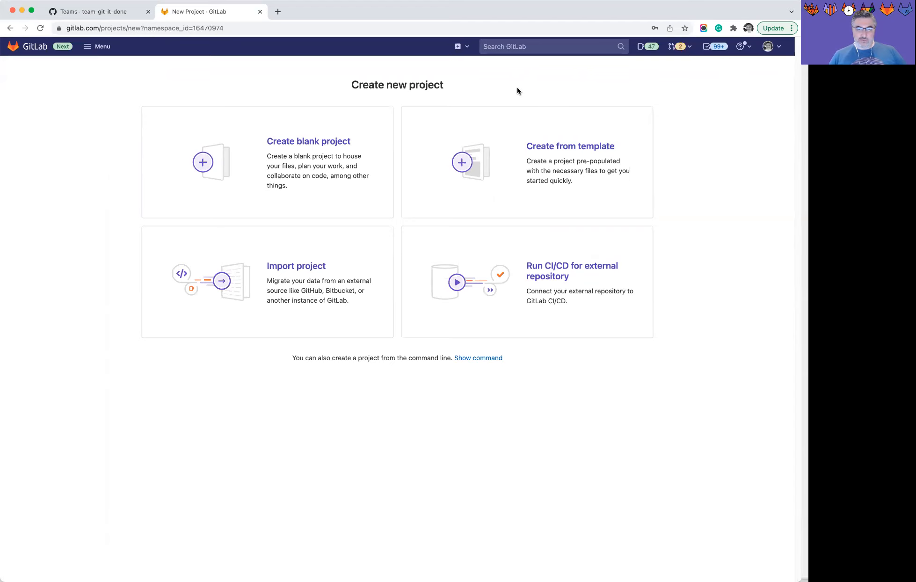
{"action": "left_click", "coordinate": [470, 48]}
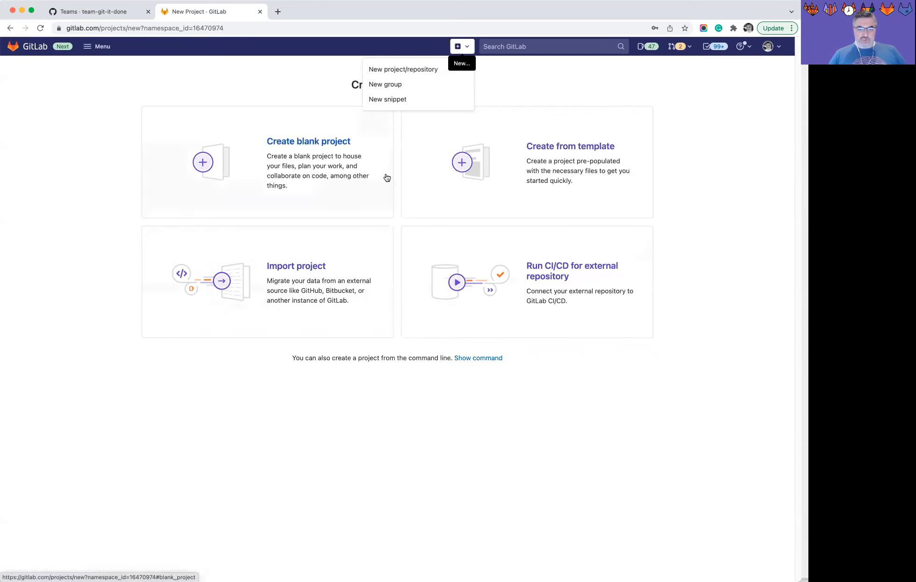
{"action": "left_click", "coordinate": [316, 274]}
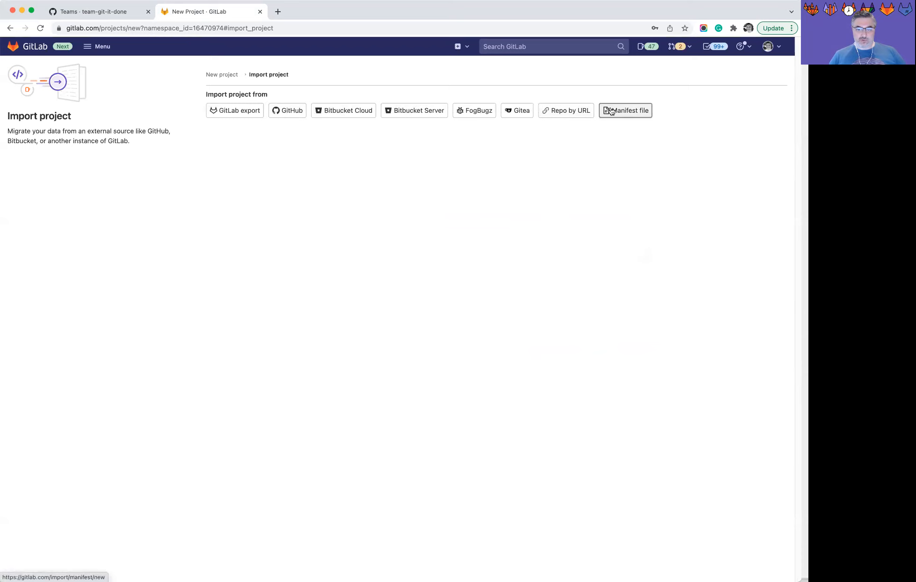
{"action": "left_click", "coordinate": [287, 113]}
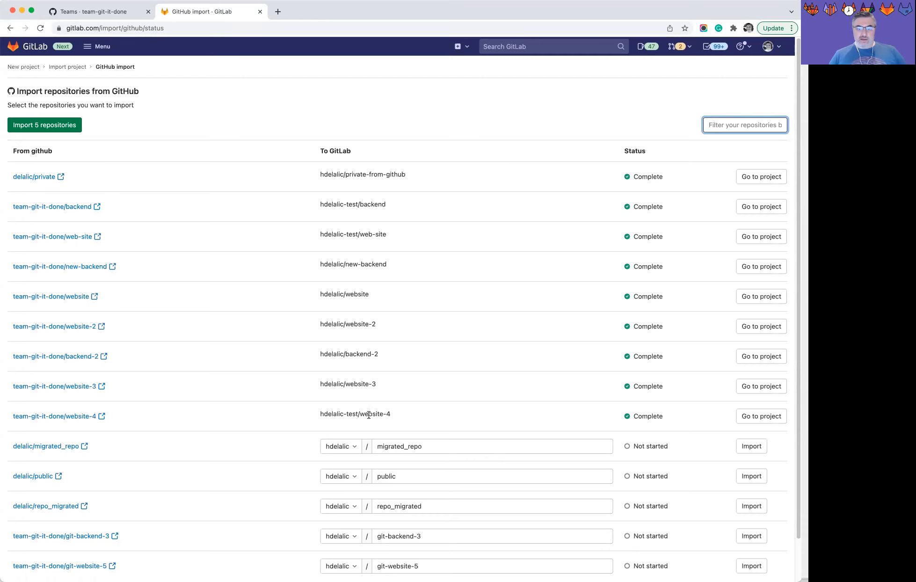
- Look through the importable GitHub repositories and filter the list by "git-"
{"action": "scroll", "coordinate": [369, 415], "scroll_direction": "down", "scroll_amount": 2}
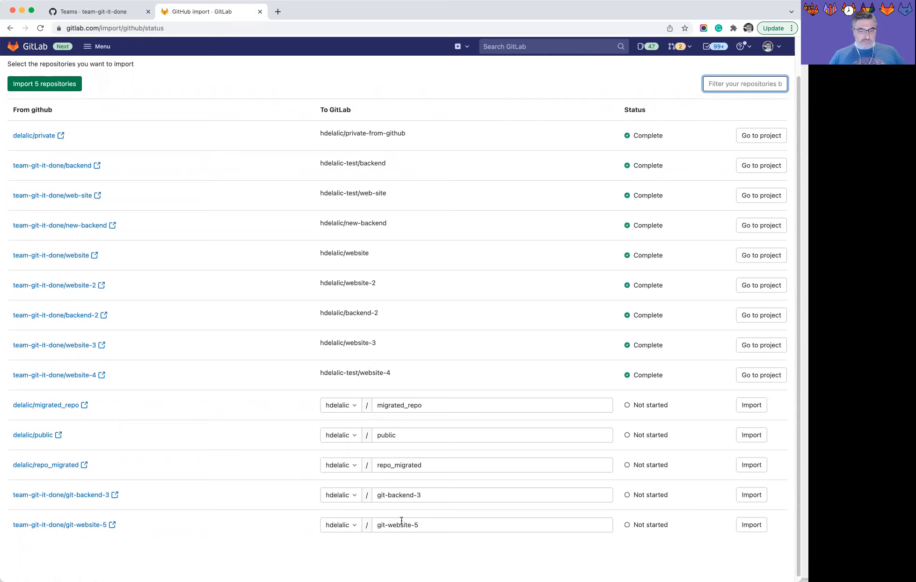
{"action": "scroll", "coordinate": [401, 521], "scroll_direction": "up", "scroll_amount": 2}
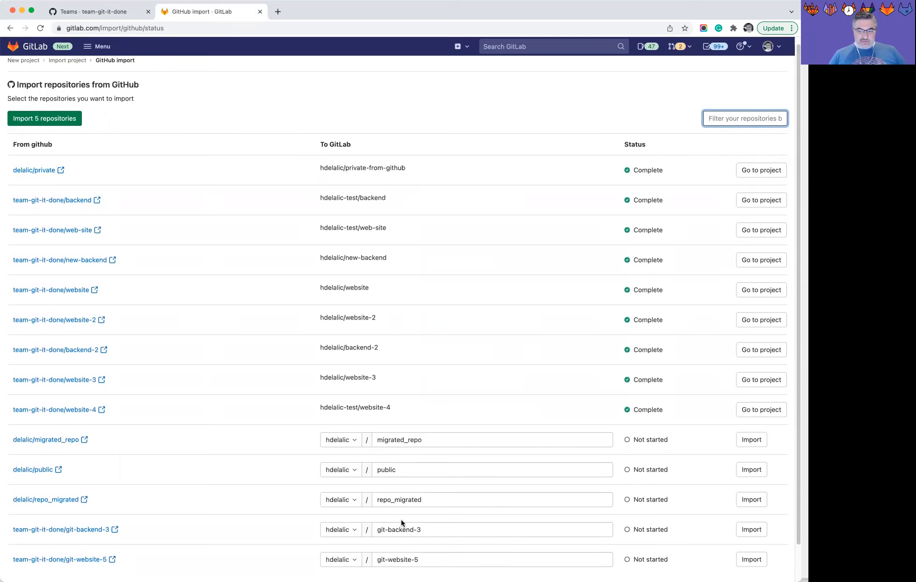
{"action": "left_click", "coordinate": [724, 118]}
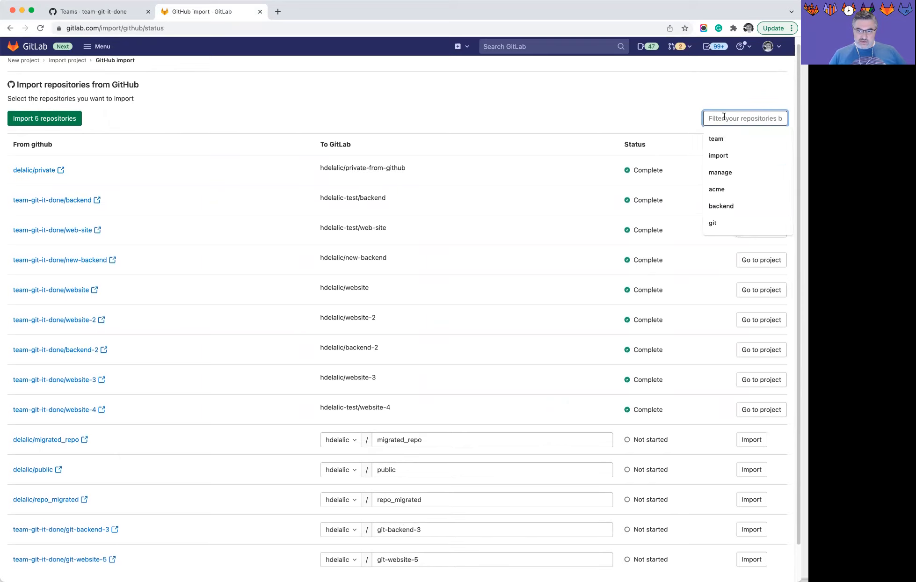
{"action": "type", "text": "git-"}
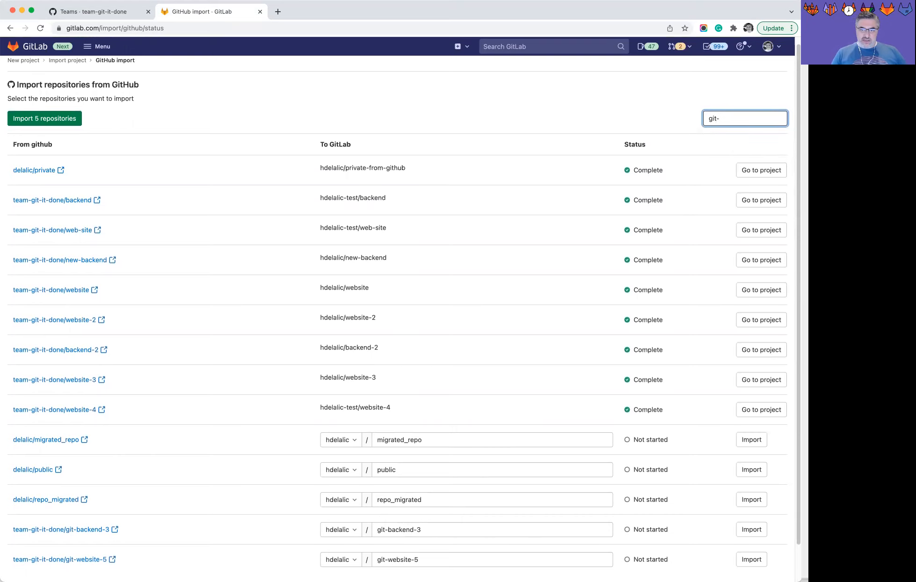
{"action": "key", "text": "Return"}
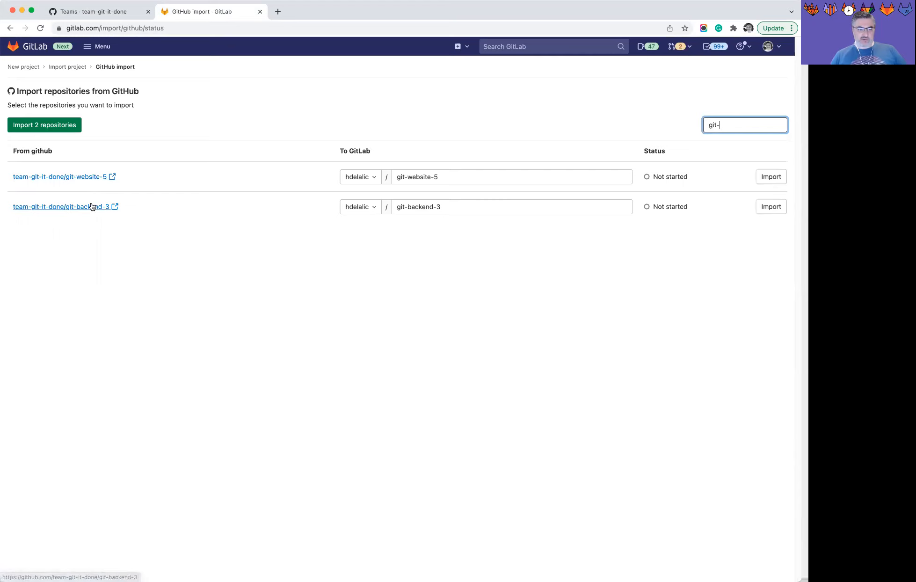
- Set the GitLab destination of git-website-5 to the My GitHub Import group's namespace
{"action": "left_click", "coordinate": [374, 179]}
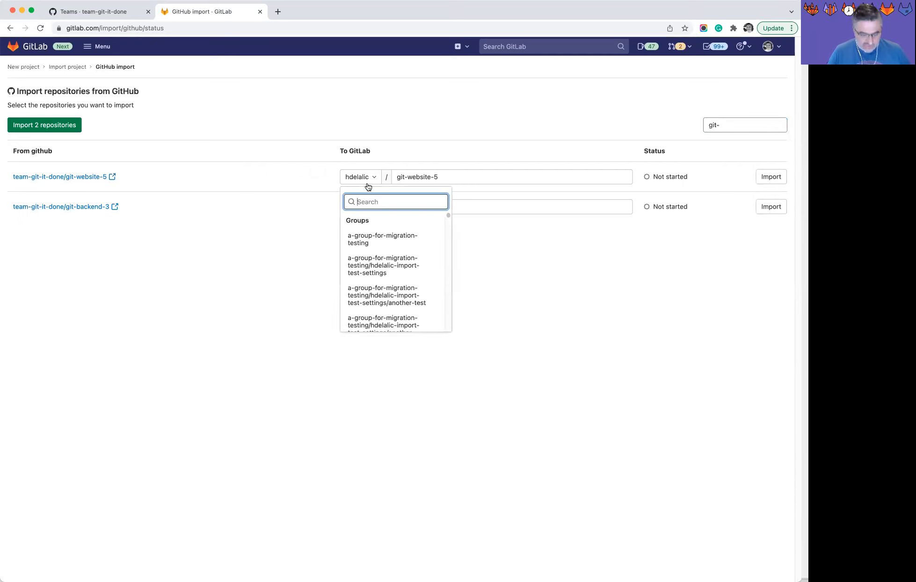
{"action": "type", "text": "hdelalic"}
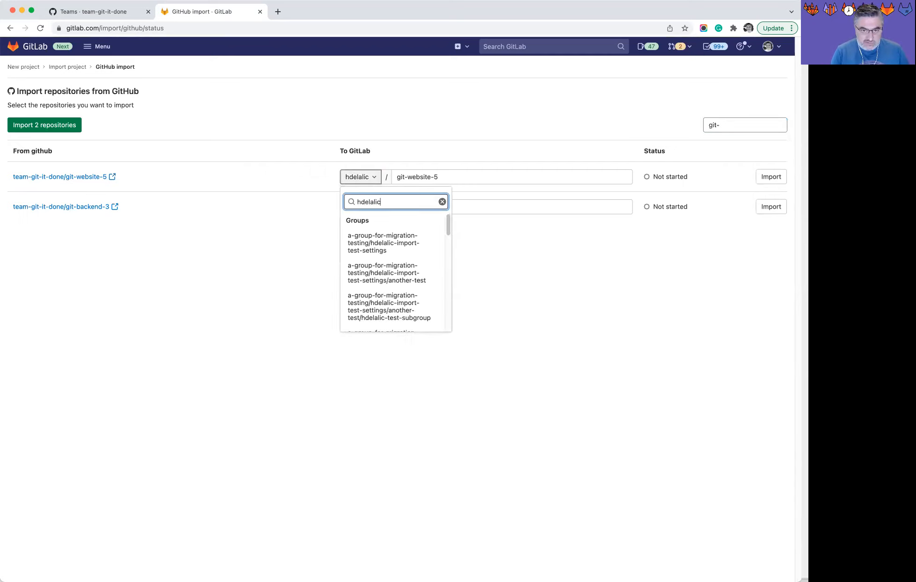
{"action": "type", "text": "-gith"}
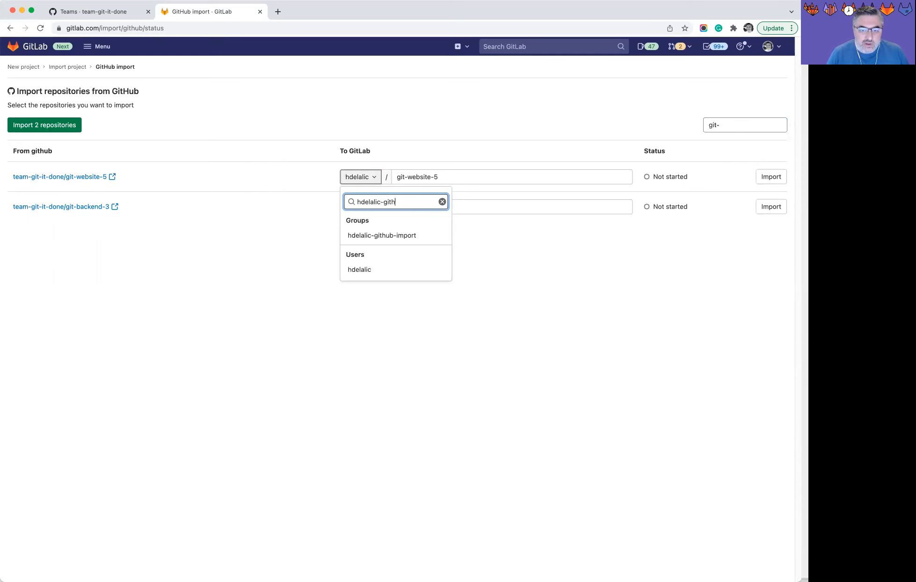
{"action": "left_click", "coordinate": [391, 236]}
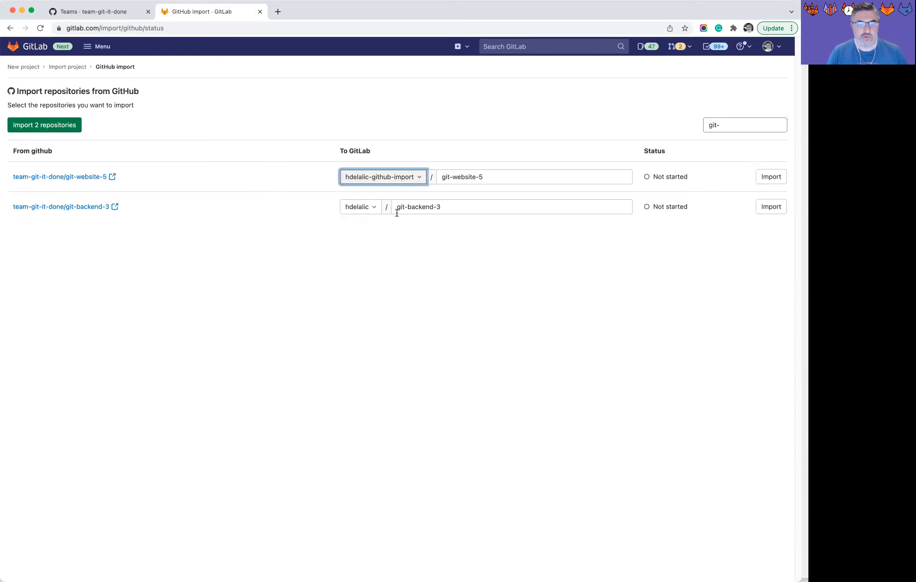
- Set the GitLab destination of git-backend-3 to the My GitHub Import group's namespace
{"action": "left_click", "coordinate": [374, 207]}
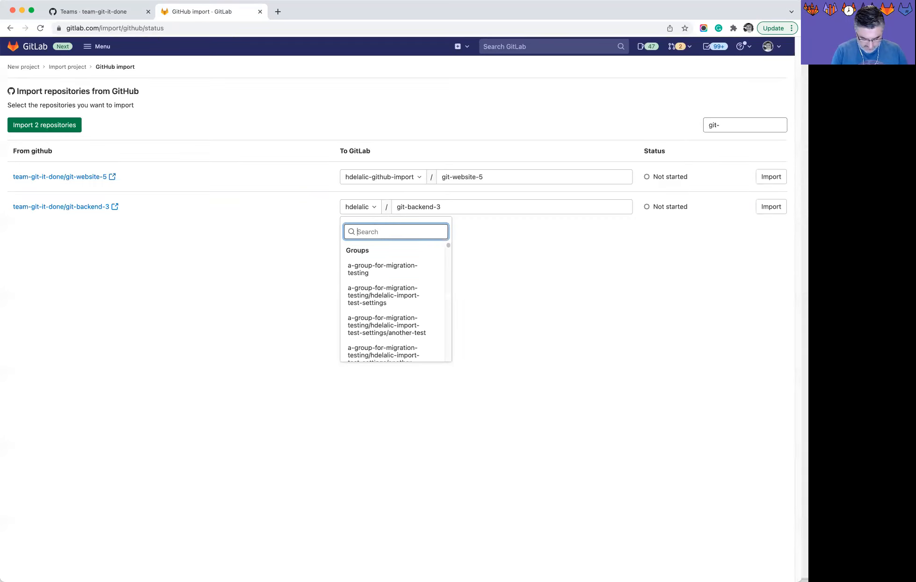
{"action": "type", "text": "hdelalic-github"}
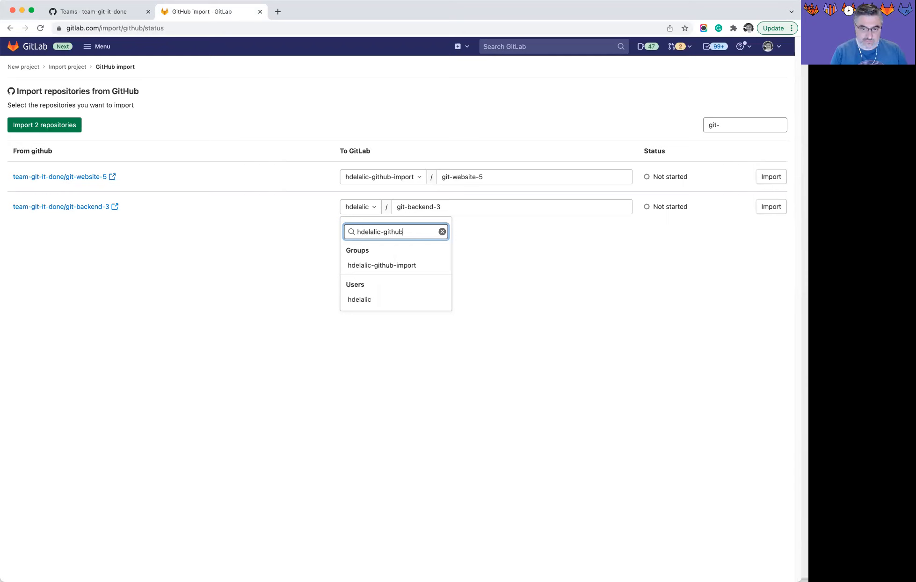
{"action": "type", "text": "-impo"}
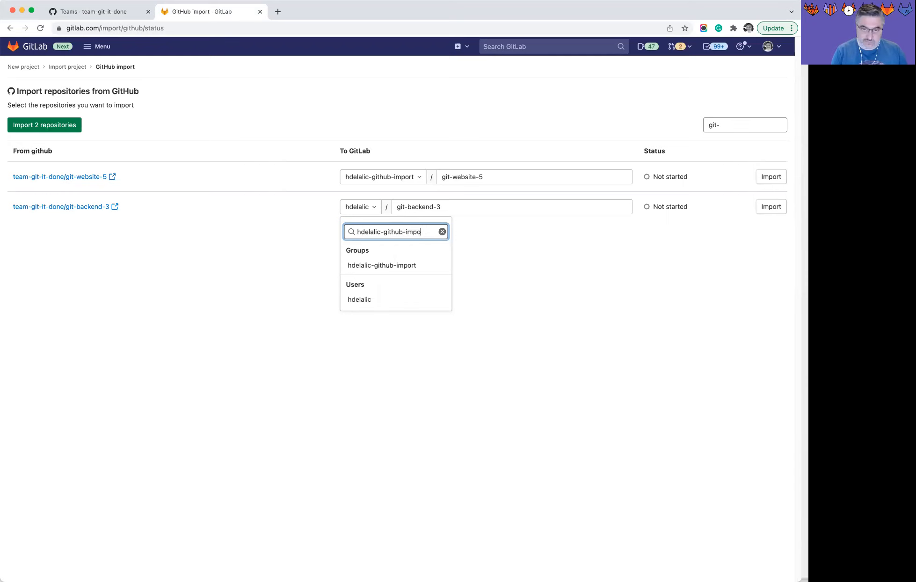
{"action": "type", "text": "rt"}
{"action": "left_click", "coordinate": [383, 265]}
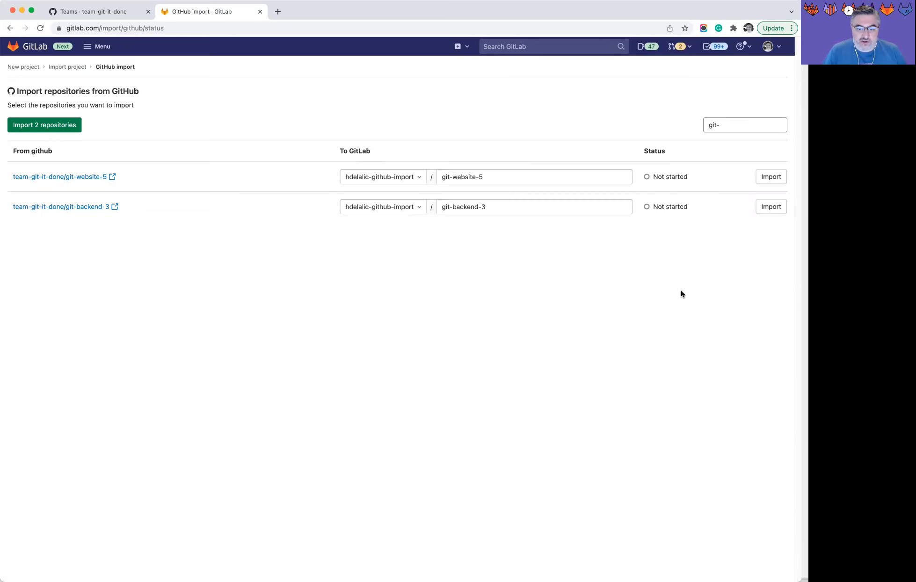
- Import git-backend-3 and git-website-5 individually, and reload the import page to refresh their statuses
{"action": "left_click", "coordinate": [769, 211]}
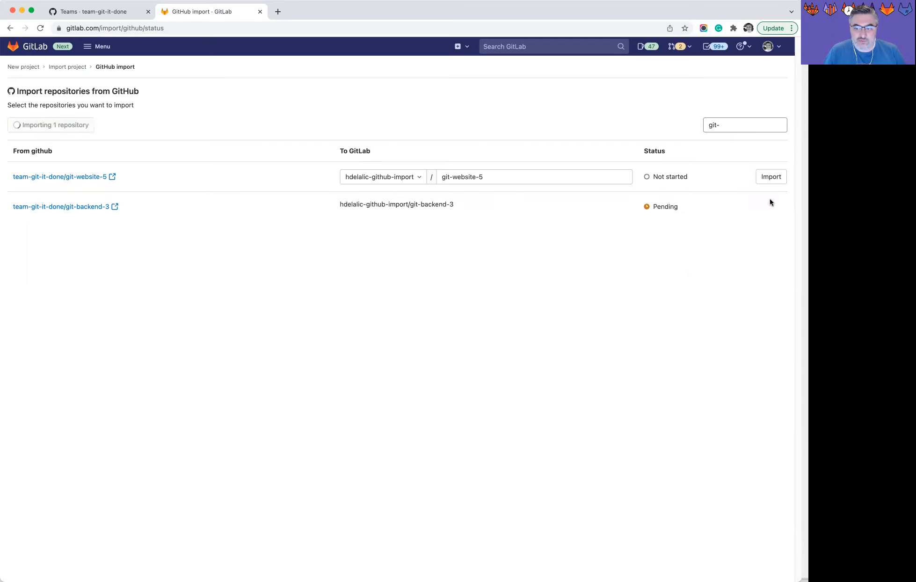
{"action": "left_click", "coordinate": [770, 178]}
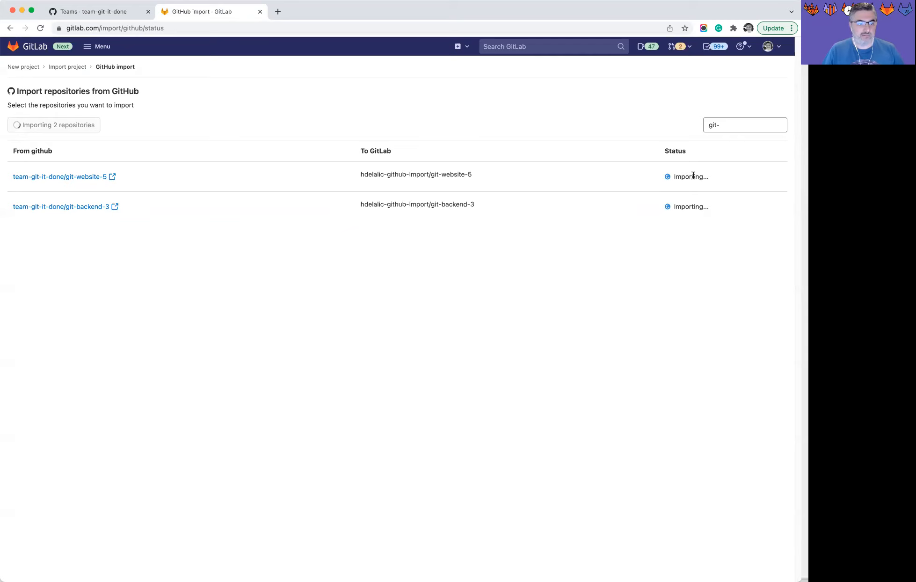
{"action": "left_click", "coordinate": [42, 29]}
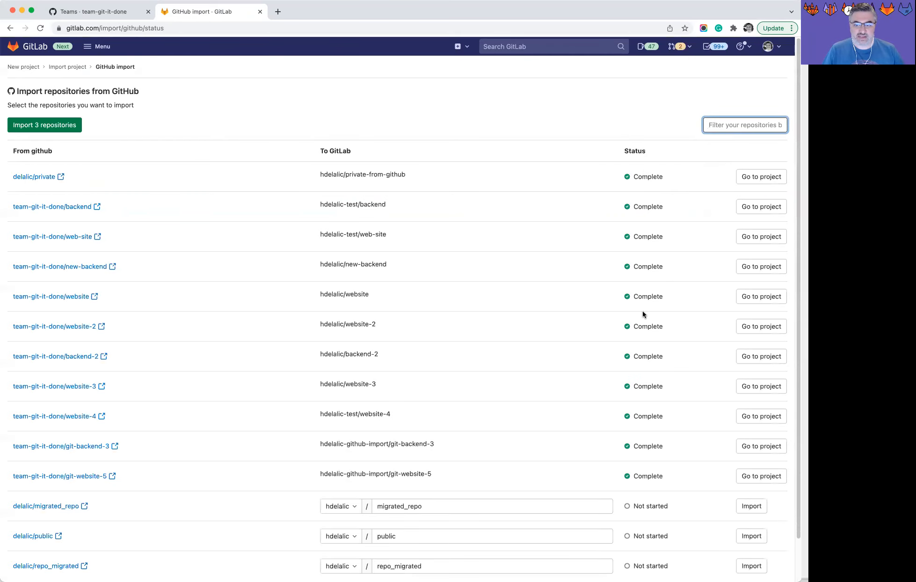
- Open the imported git-backend-3 project and compare its commits, branches and files with the original repository on GitHub
{"action": "scroll", "coordinate": [669, 378], "scroll_direction": "down", "scroll_amount": 2}
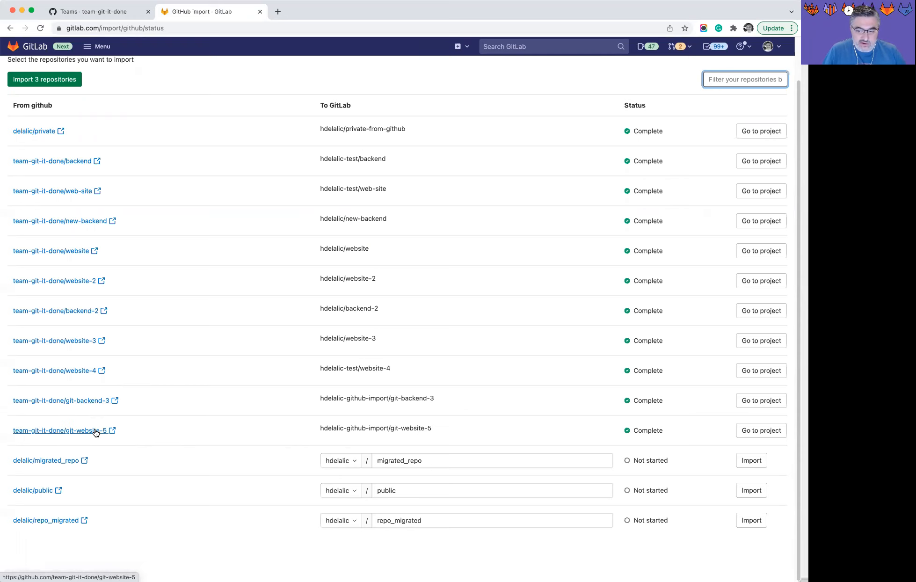
{"action": "left_click", "coordinate": [756, 401]}
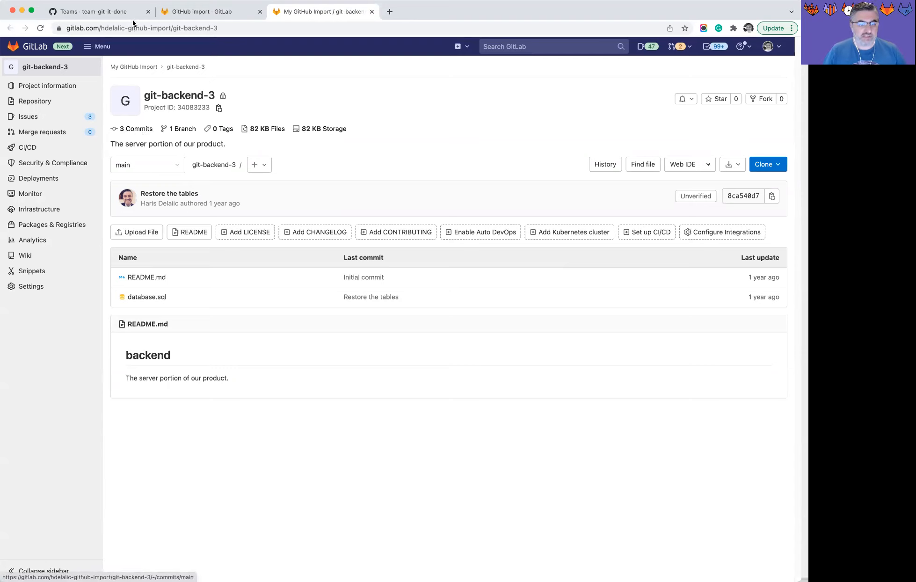
{"action": "left_click", "coordinate": [104, 15]}
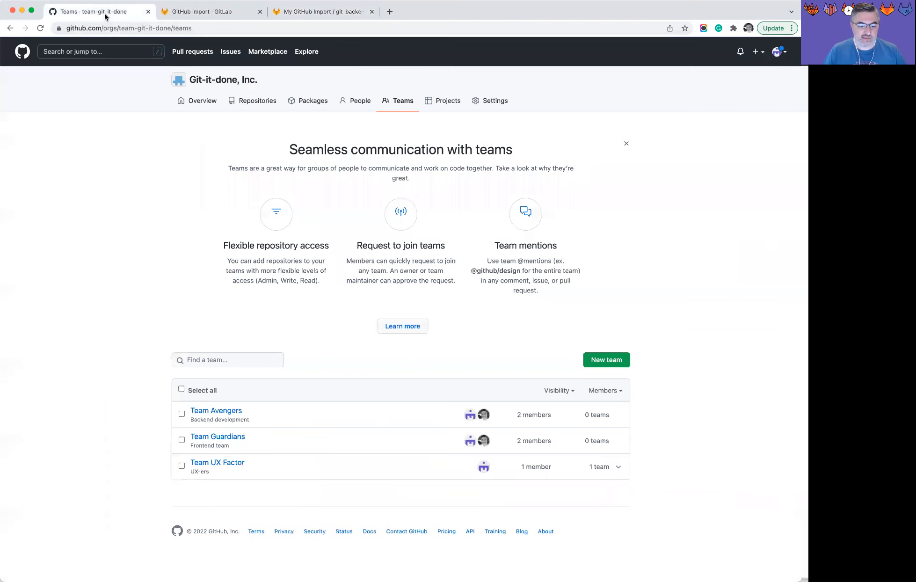
{"action": "left_click", "coordinate": [197, 101]}
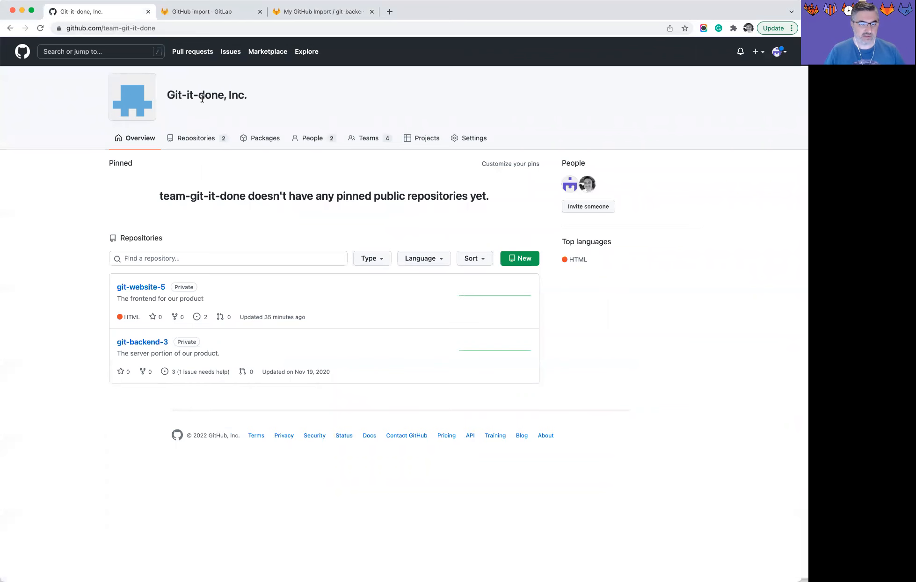
{"action": "left_click", "coordinate": [150, 341]}
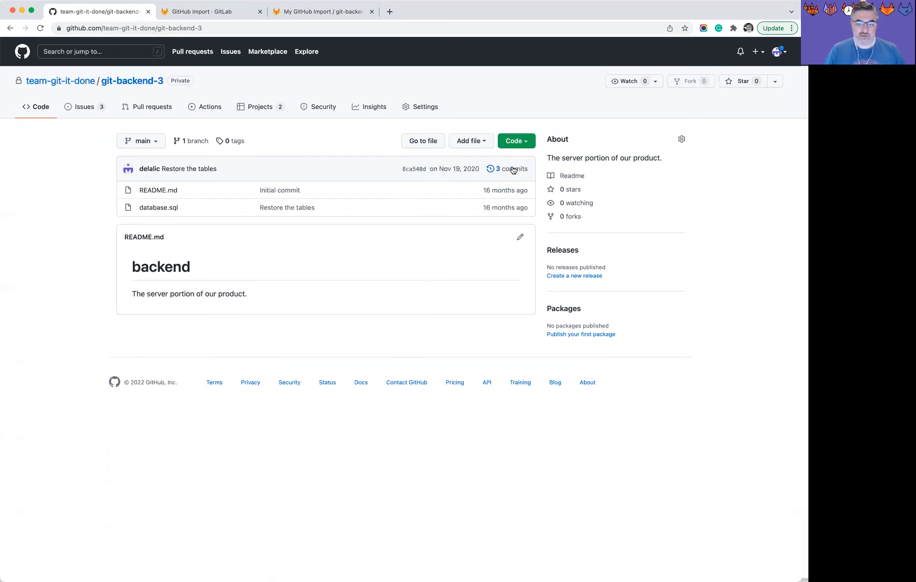
{"action": "left_click", "coordinate": [313, 13]}
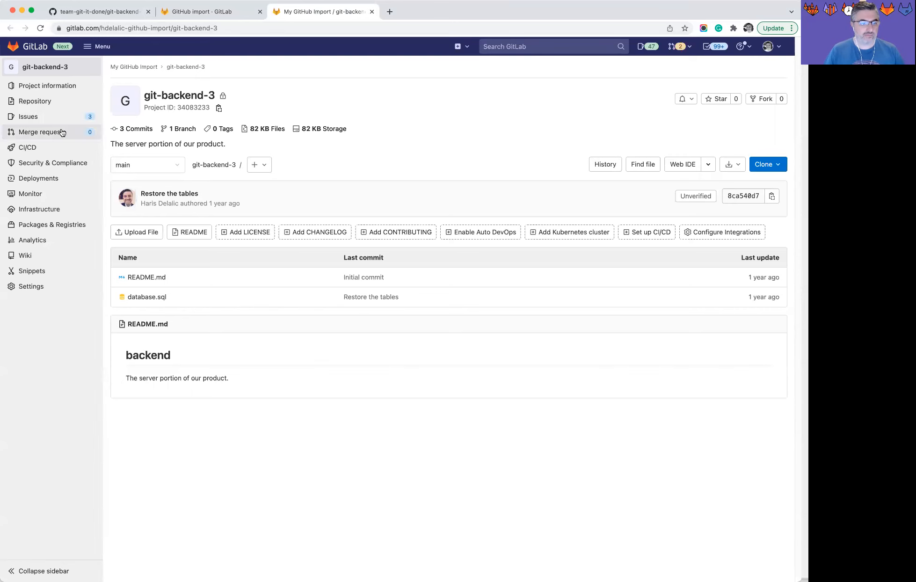
- Review the imported git-backend-3 project's issue list with its milestones and labels, and open the "Create the DB" issue
{"action": "mouse_move", "coordinate": [48, 119]}
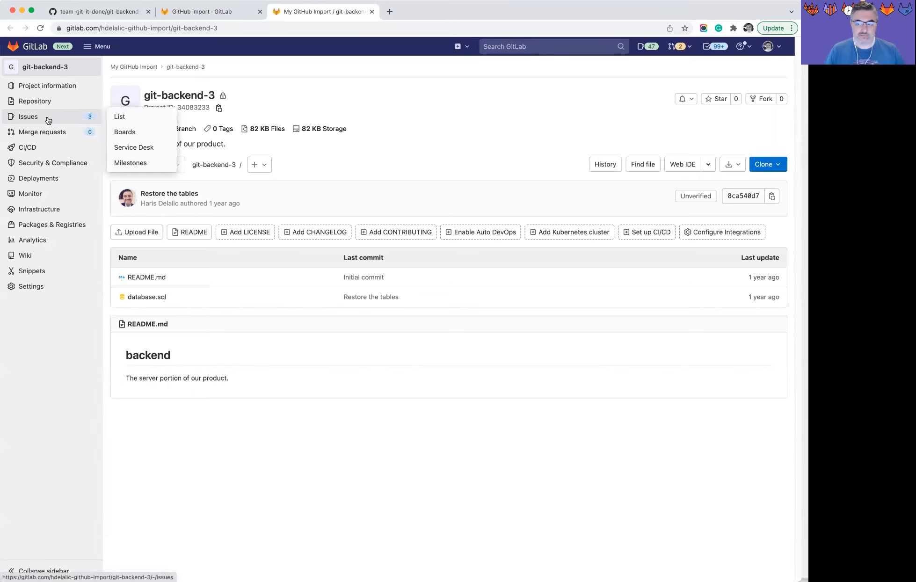
{"action": "left_click", "coordinate": [47, 118]}
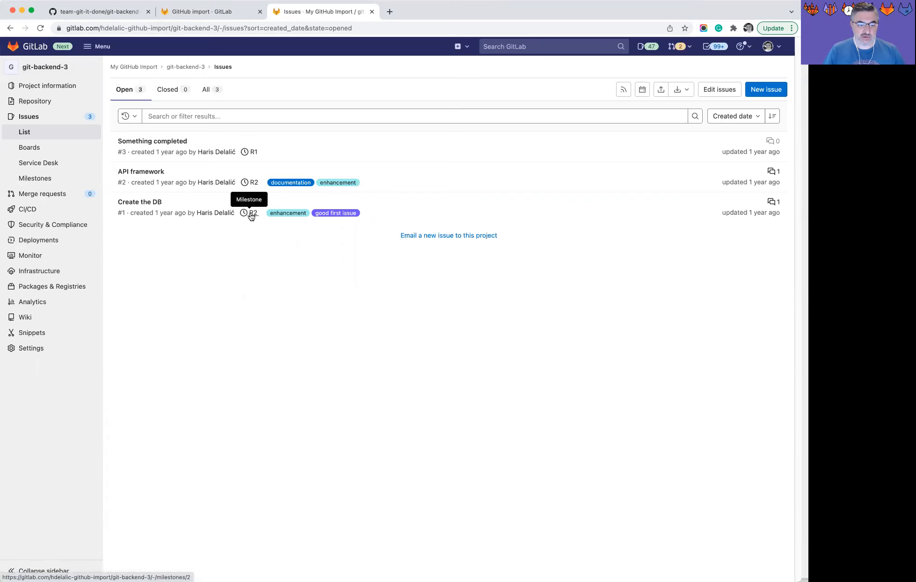
{"action": "mouse_move", "coordinate": [215, 219]}
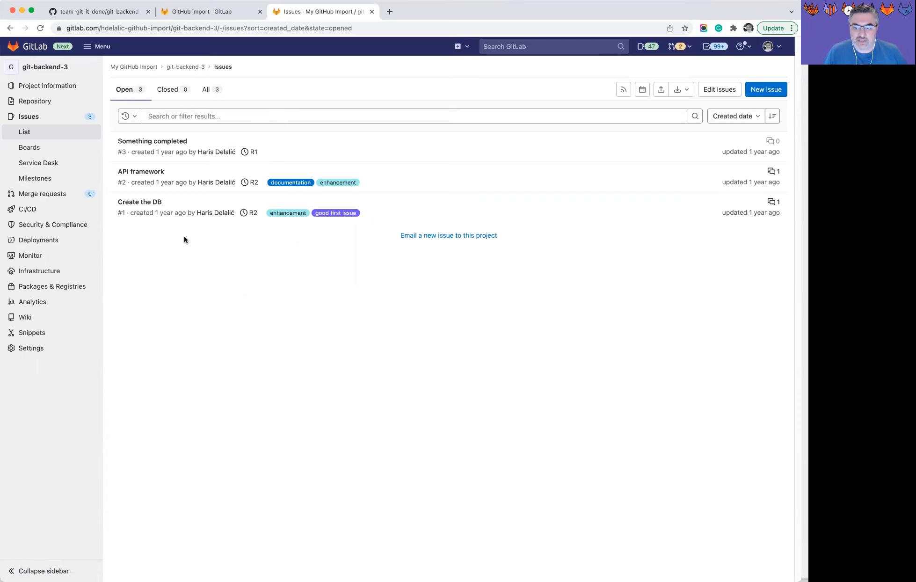
{"action": "left_click", "coordinate": [153, 204]}
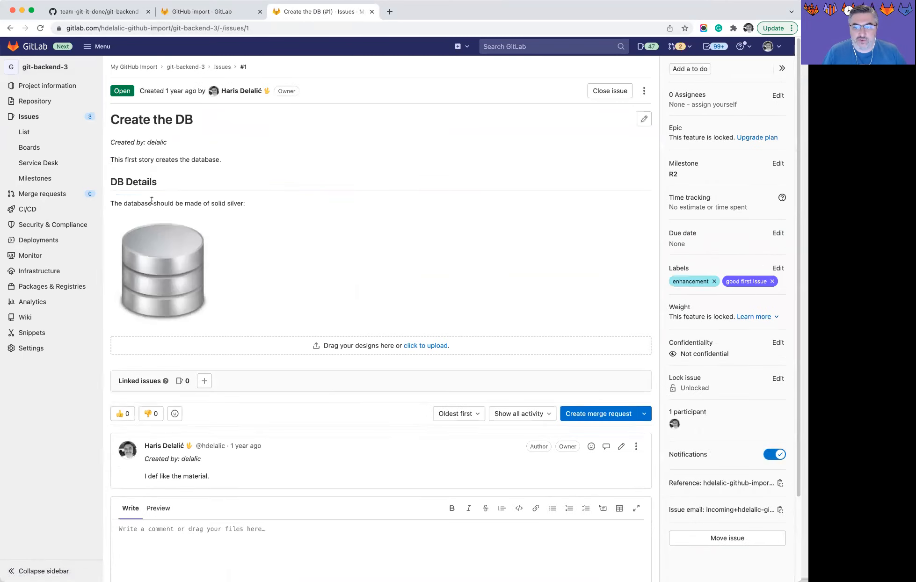
- Switch to GitHub, open the original "Create the DB" issue in git-backend-3 and examine its description, comment and labels
{"action": "left_click", "coordinate": [97, 12]}
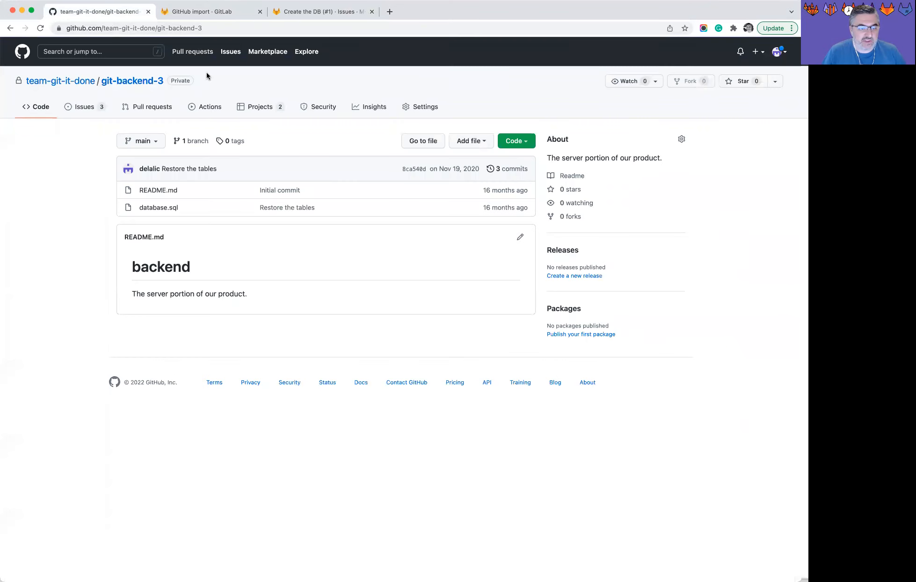
{"action": "left_click", "coordinate": [84, 107]}
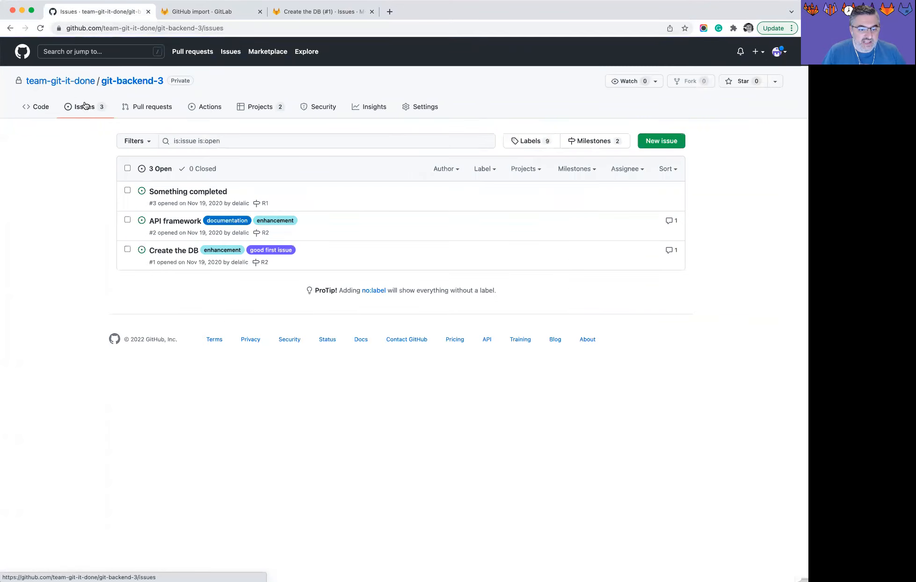
{"action": "left_click", "coordinate": [179, 251]}
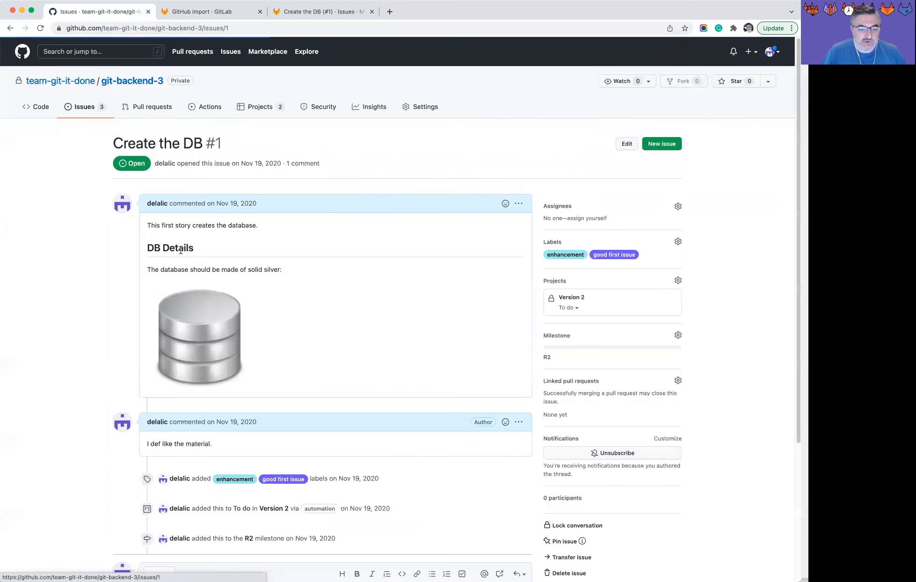
{"action": "scroll", "coordinate": [755, 372], "scroll_direction": "down", "scroll_amount": 2}
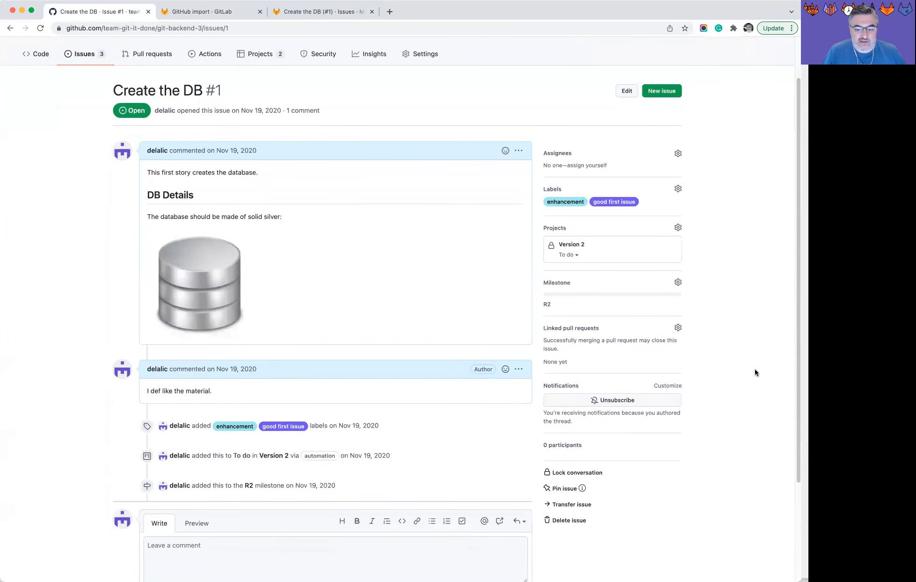
{"action": "scroll", "coordinate": [755, 373], "scroll_direction": "down", "scroll_amount": 1}
{"action": "scroll", "coordinate": [754, 369], "scroll_direction": "down", "scroll_amount": 1}
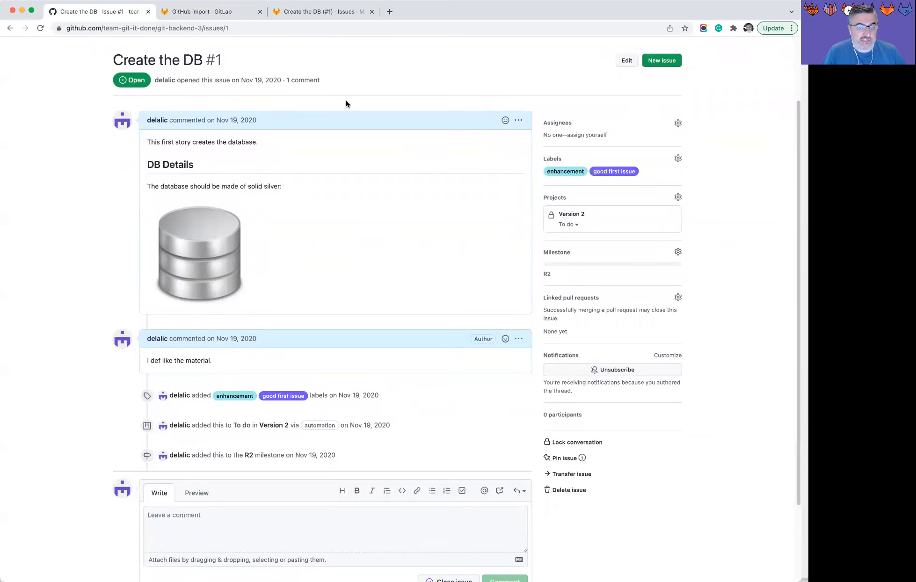
- Compare the "I def like the material." comment on the "Create the DB" issue between GitLab and GitHub
{"action": "left_click", "coordinate": [311, 13]}
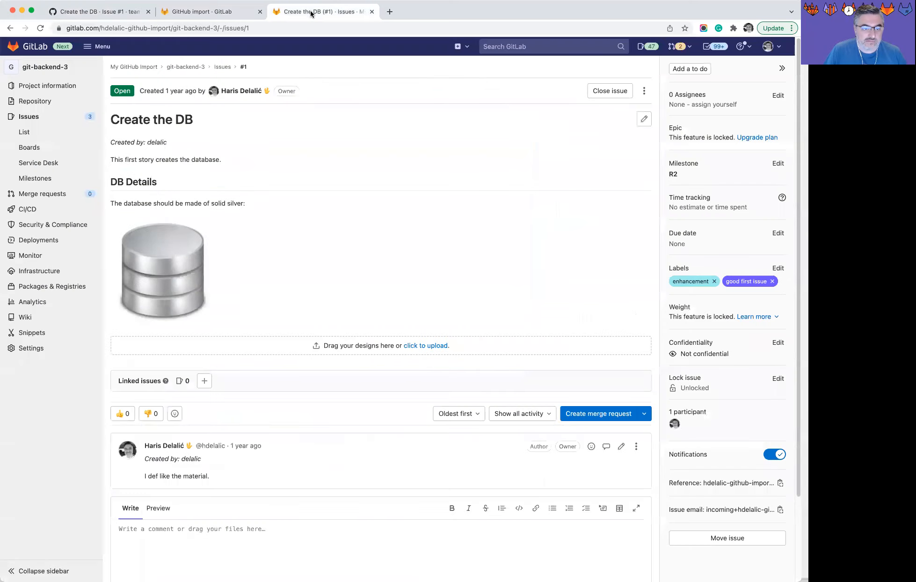
{"action": "scroll", "coordinate": [427, 287], "scroll_direction": "down", "scroll_amount": 1}
{"action": "scroll", "coordinate": [427, 290], "scroll_direction": "down", "scroll_amount": 1}
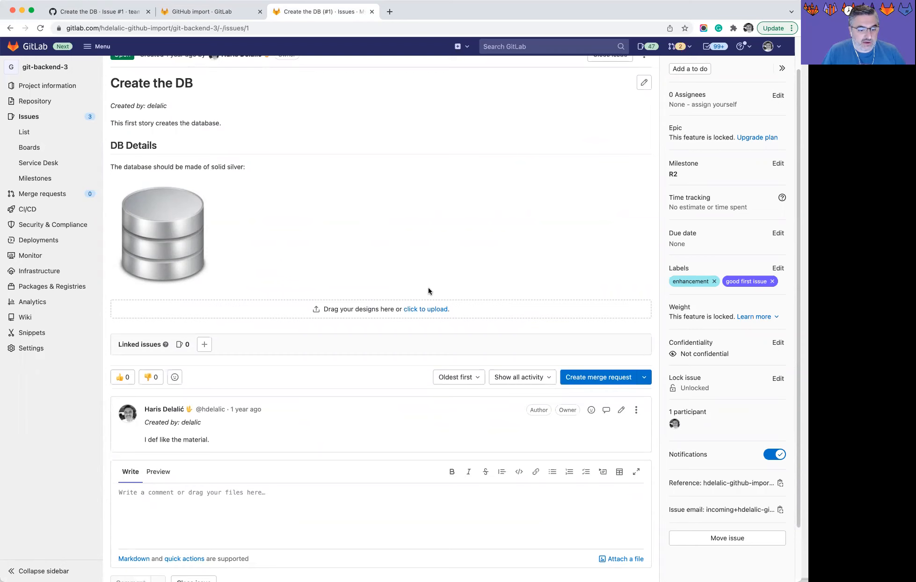
{"action": "scroll", "coordinate": [428, 338], "scroll_direction": "down", "scroll_amount": 2}
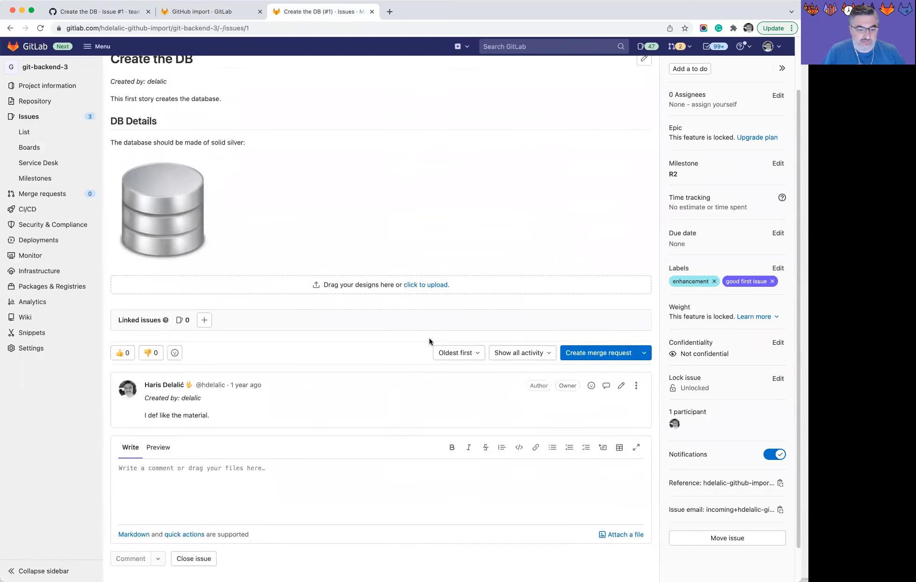
{"action": "scroll", "coordinate": [429, 338], "scroll_direction": "up", "scroll_amount": 1}
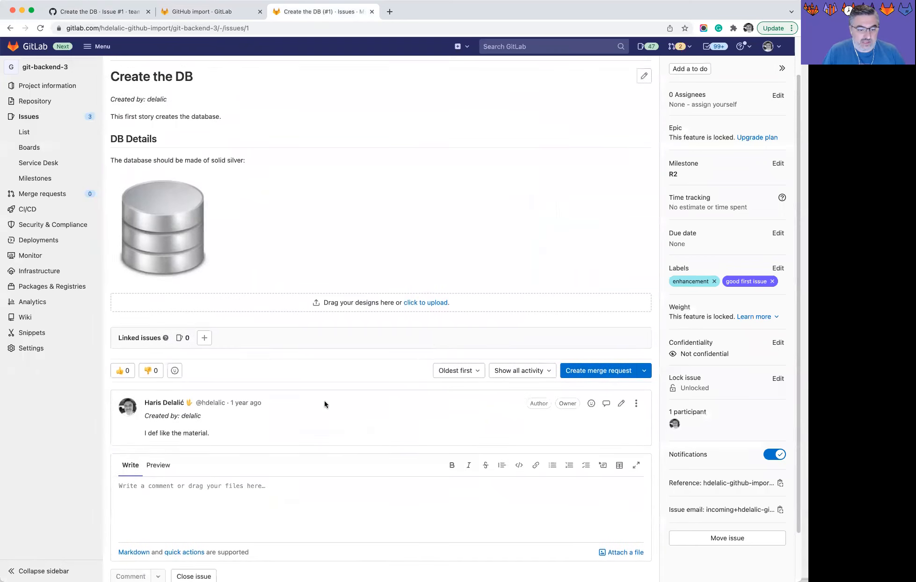
{"action": "triple_click", "coordinate": [163, 433]}
{"action": "left_click", "coordinate": [109, 16]}
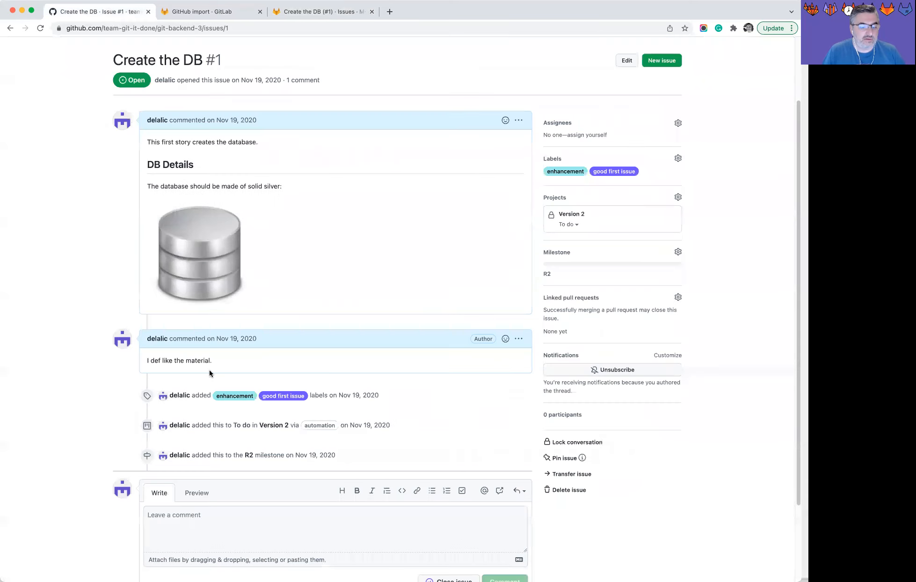
{"action": "scroll", "coordinate": [218, 397], "scroll_direction": "down", "scroll_amount": 3}
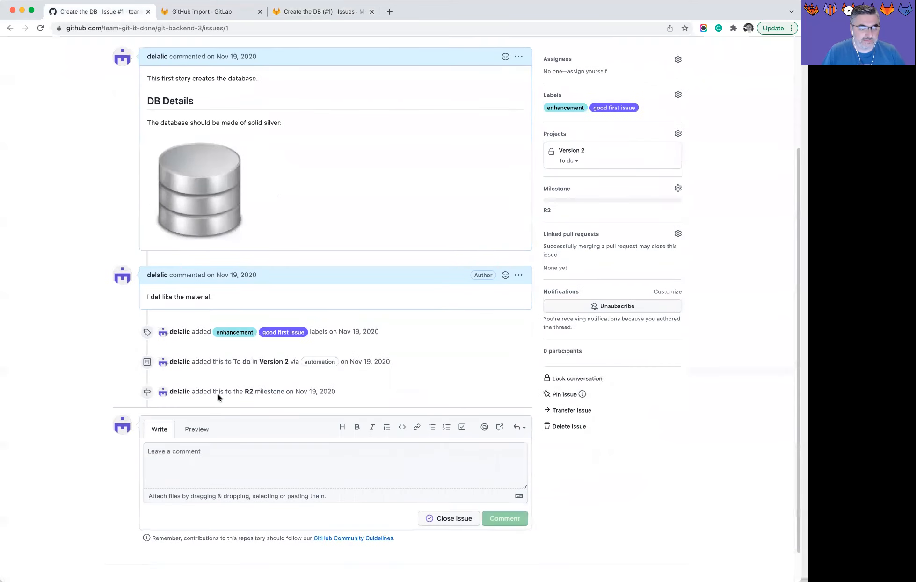
{"action": "triple_click", "coordinate": [184, 295]}
{"action": "scroll", "coordinate": [401, 364], "scroll_direction": "up", "scroll_amount": 3}
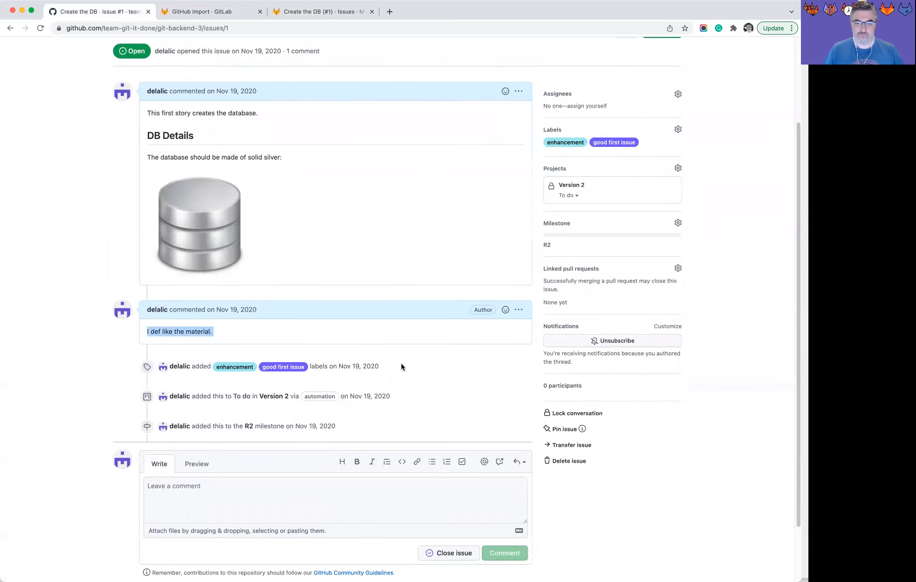
{"action": "left_click", "coordinate": [324, 12]}
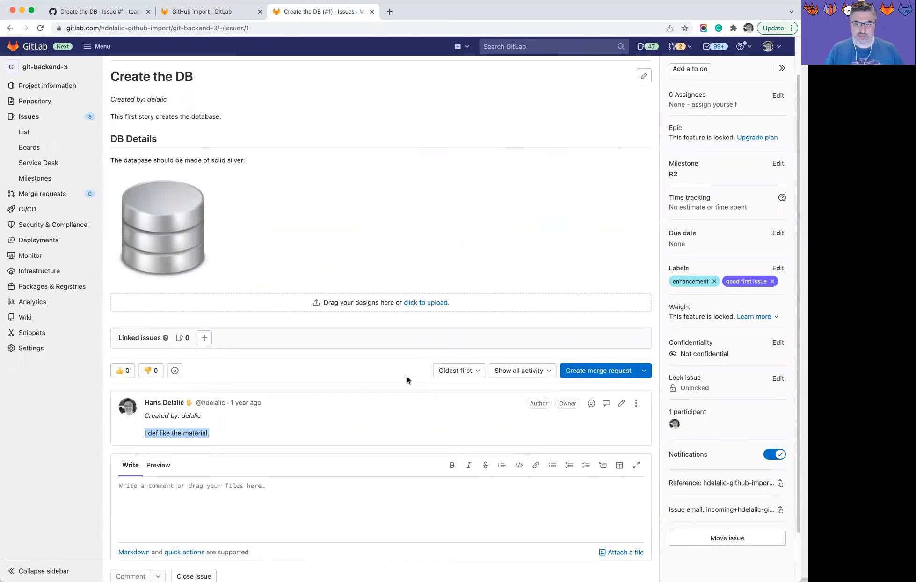
{"action": "left_click", "coordinate": [373, 331]}
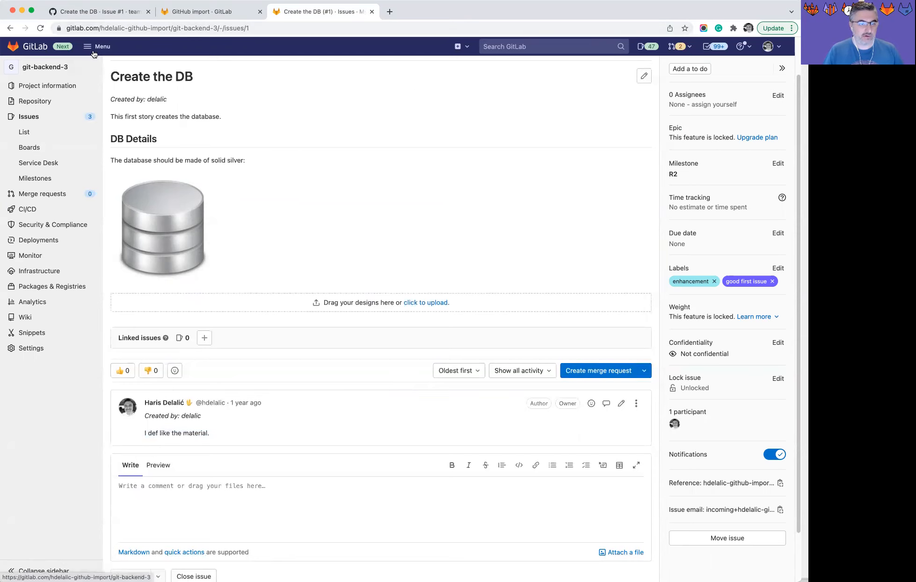
- Go from the GitLab issue to the My GitHub Import group overview and check its imported projects
{"action": "scroll", "coordinate": [205, 101], "scroll_direction": "up", "scroll_amount": 2}
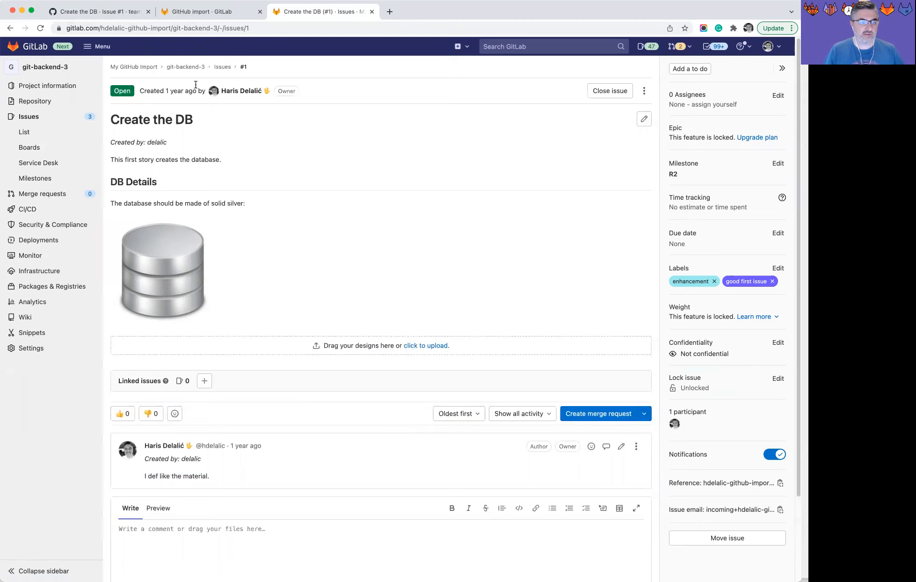
{"action": "left_click", "coordinate": [140, 67]}
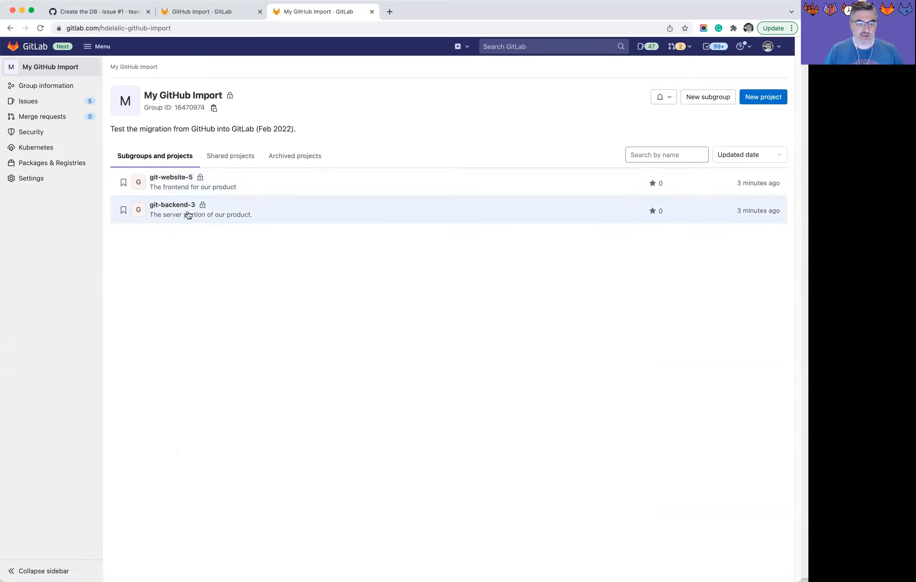
{"action": "mouse_move", "coordinate": [45, 110]}
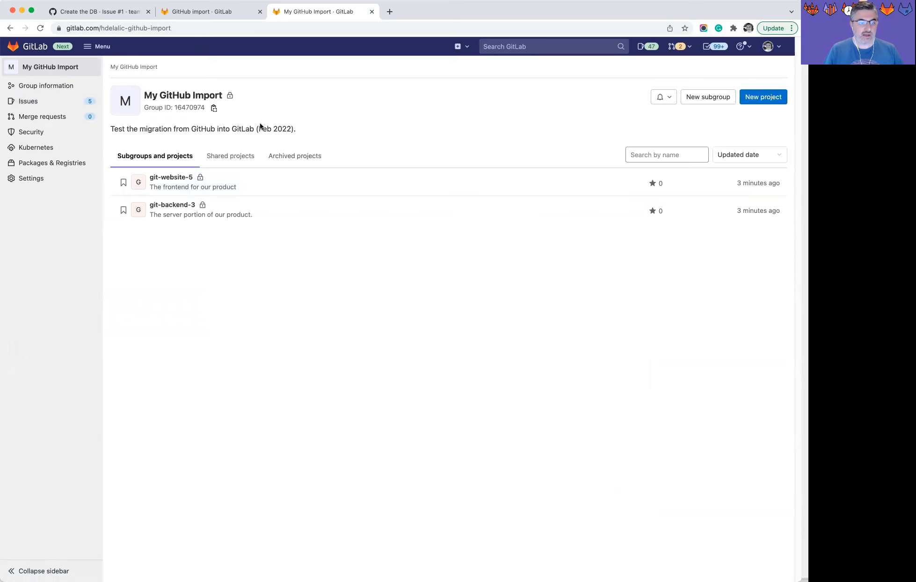
- Switch to GitHub, examine the Git-it-done, Inc. organization's teams including Team UX Factor's child team, and return to the organization overview
{"action": "left_click", "coordinate": [117, 13]}
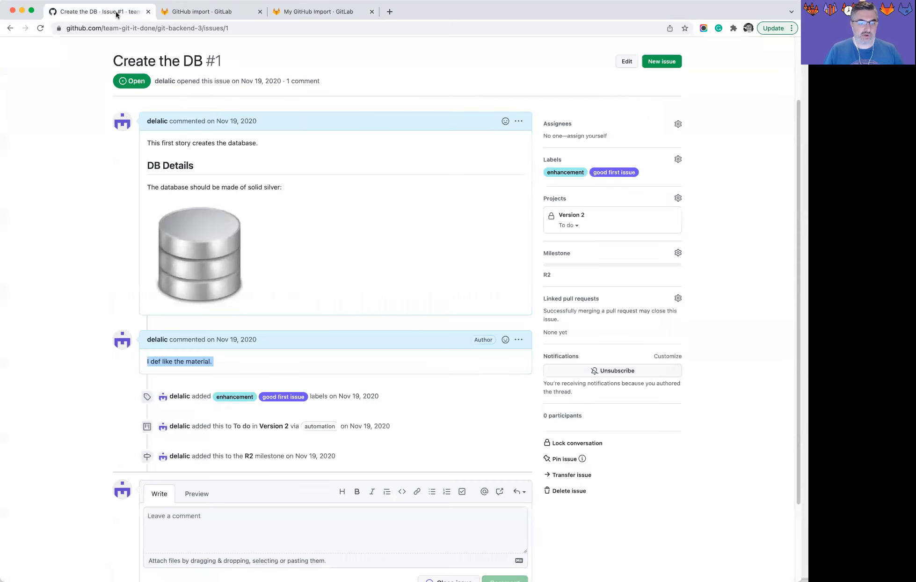
{"action": "scroll", "coordinate": [192, 140], "scroll_direction": "up", "scroll_amount": 3}
{"action": "left_click", "coordinate": [79, 87]}
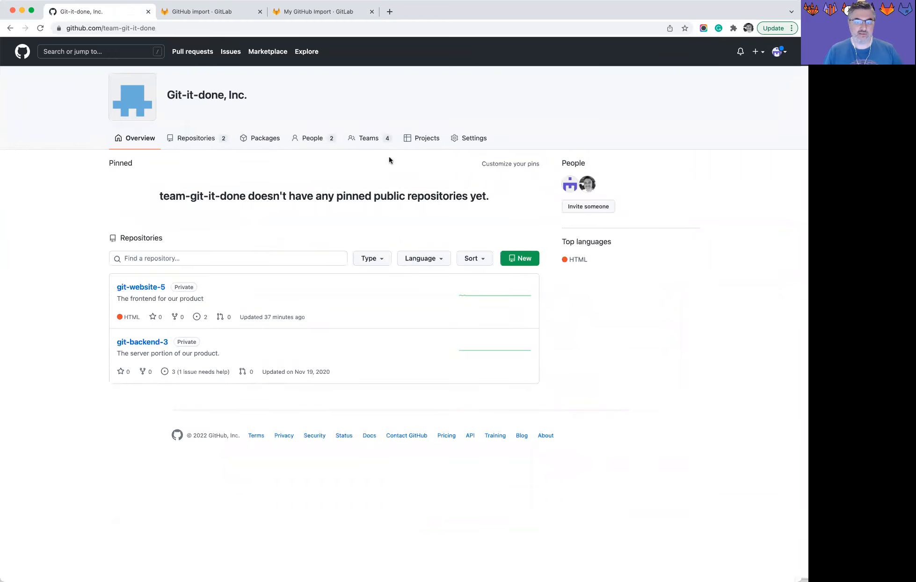
{"action": "left_click", "coordinate": [369, 141]}
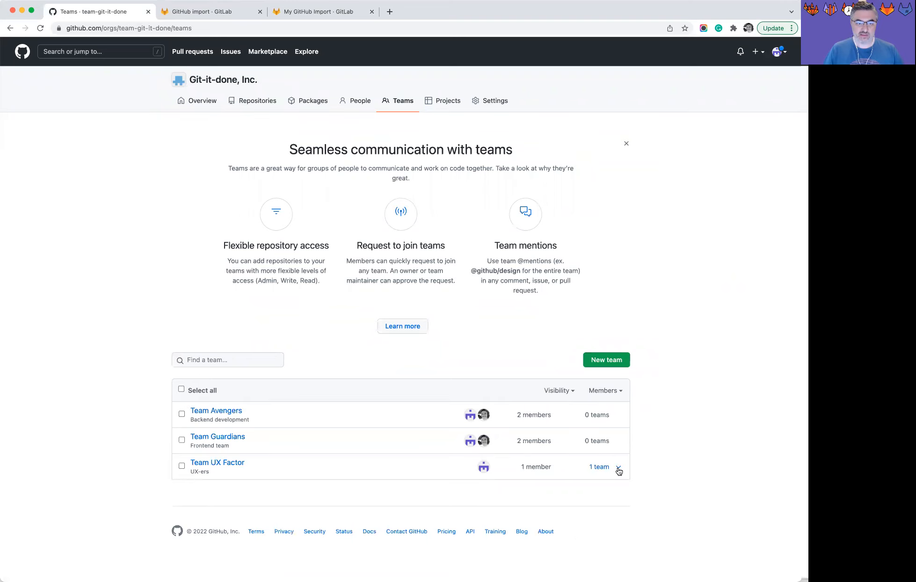
{"action": "left_click", "coordinate": [617, 467]}
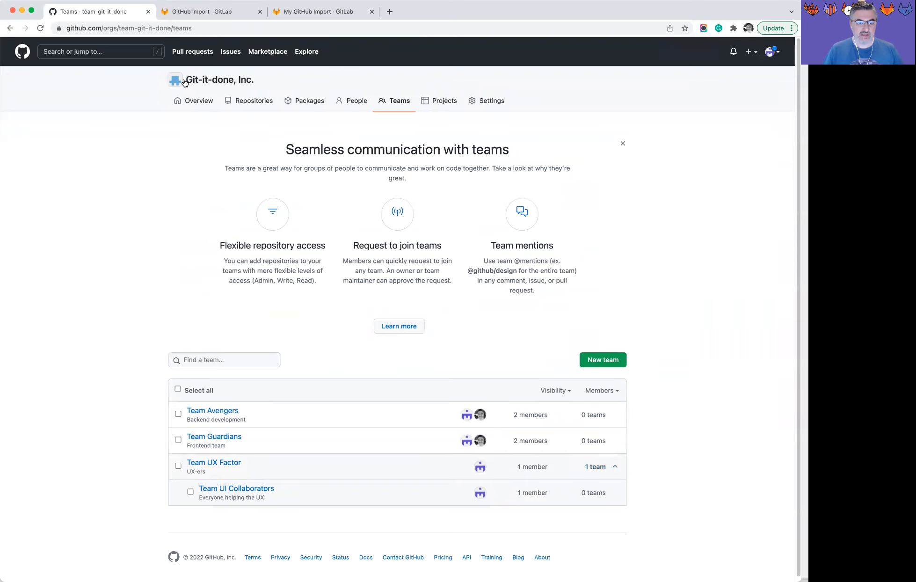
{"action": "left_click", "coordinate": [201, 101]}
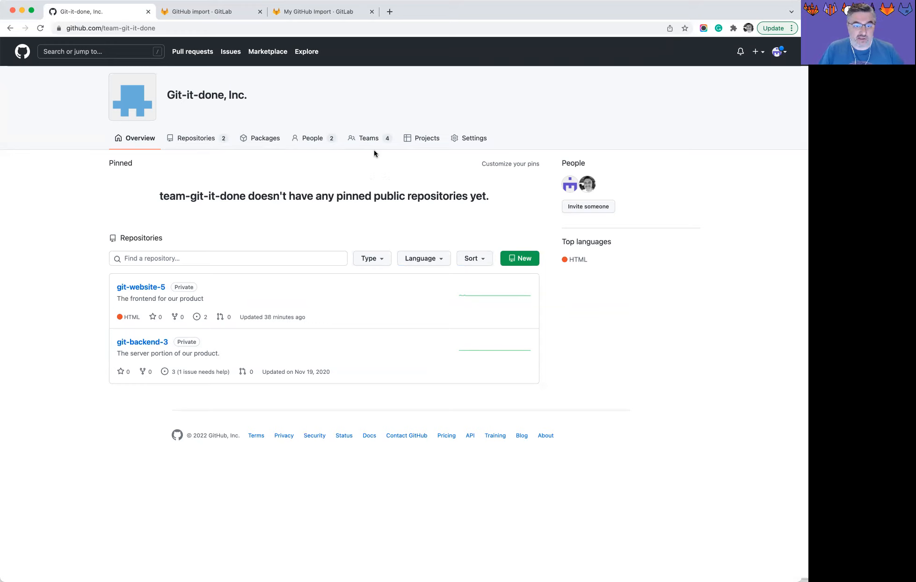
- Switch to GitLab and review the labels of the git-backend-3 project in the My GitHub Import group
{"action": "left_click", "coordinate": [309, 15]}
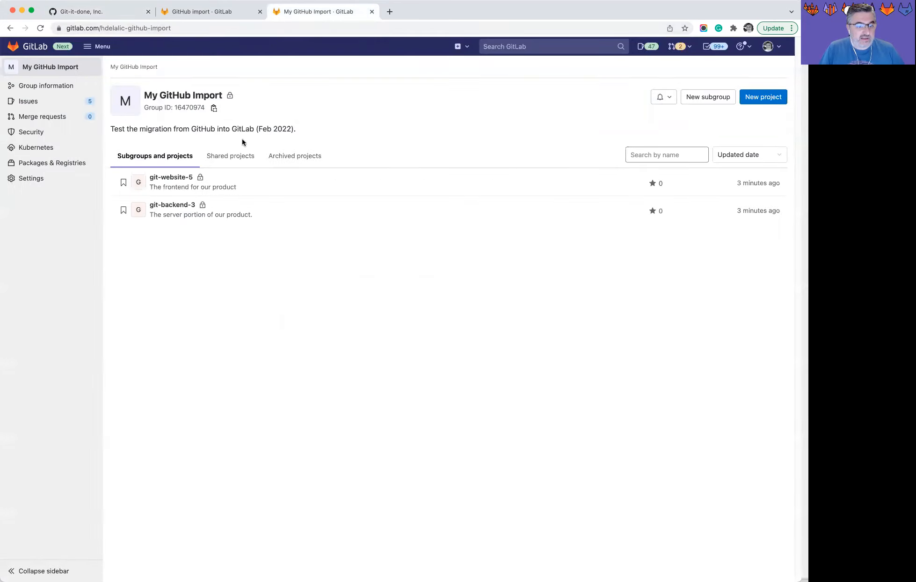
{"action": "left_click", "coordinate": [181, 206]}
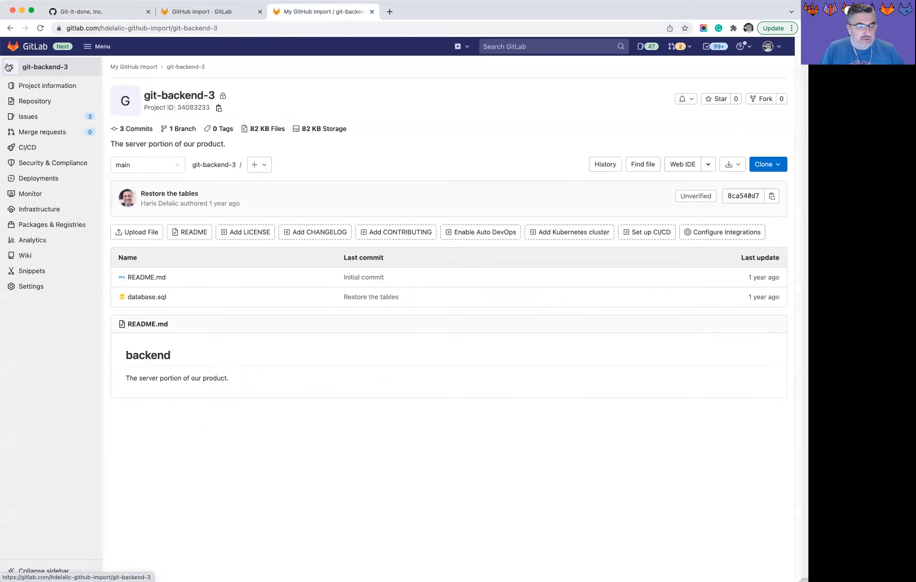
{"action": "mouse_move", "coordinate": [38, 86]}
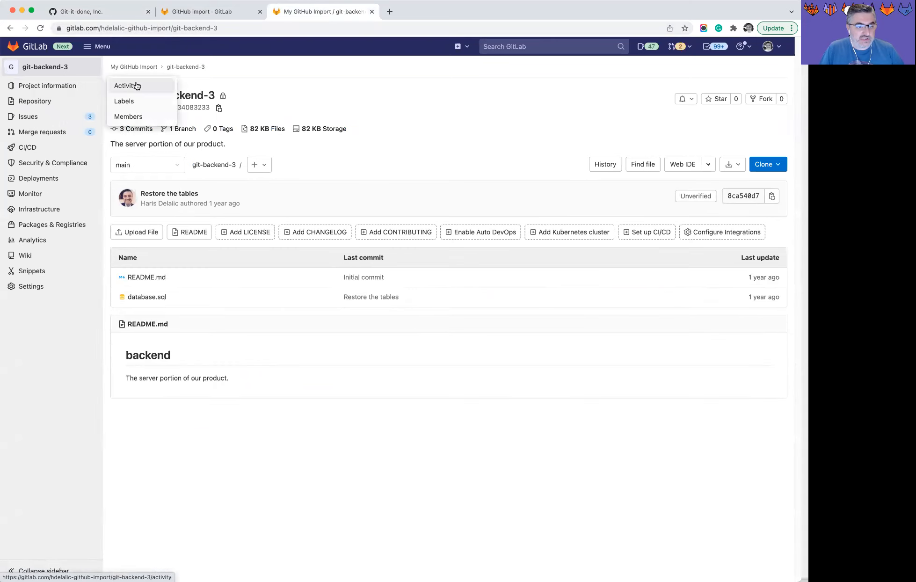
{"action": "left_click", "coordinate": [132, 101]}
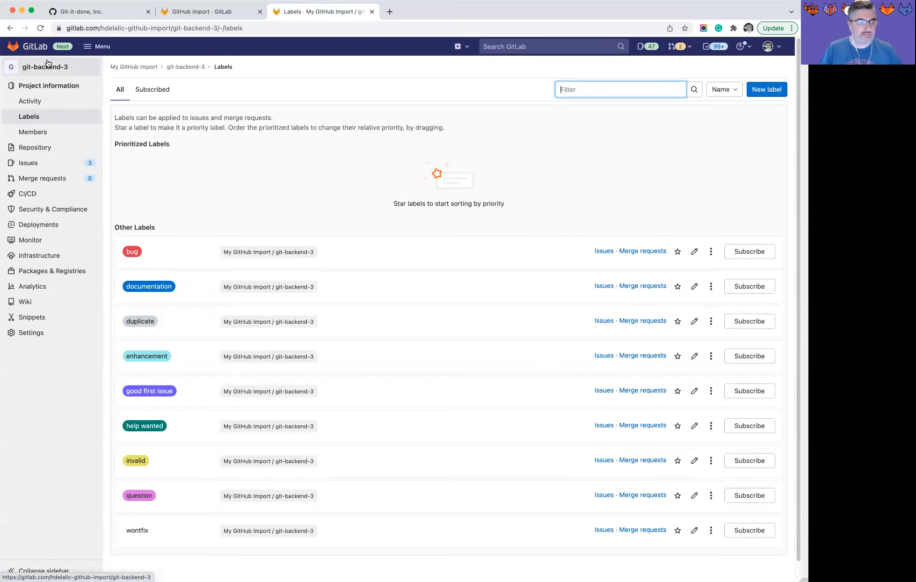
- Check the My GitHub Import group's overview and group information options, and switch to the Git-it-done, Inc. organization overview on GitHub
{"action": "left_click", "coordinate": [132, 66]}
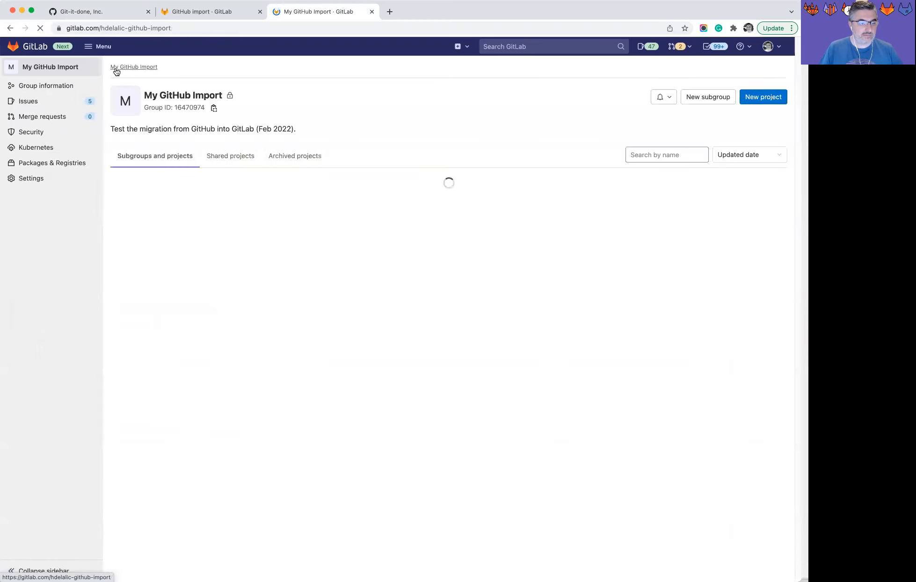
{"action": "mouse_move", "coordinate": [68, 86]}
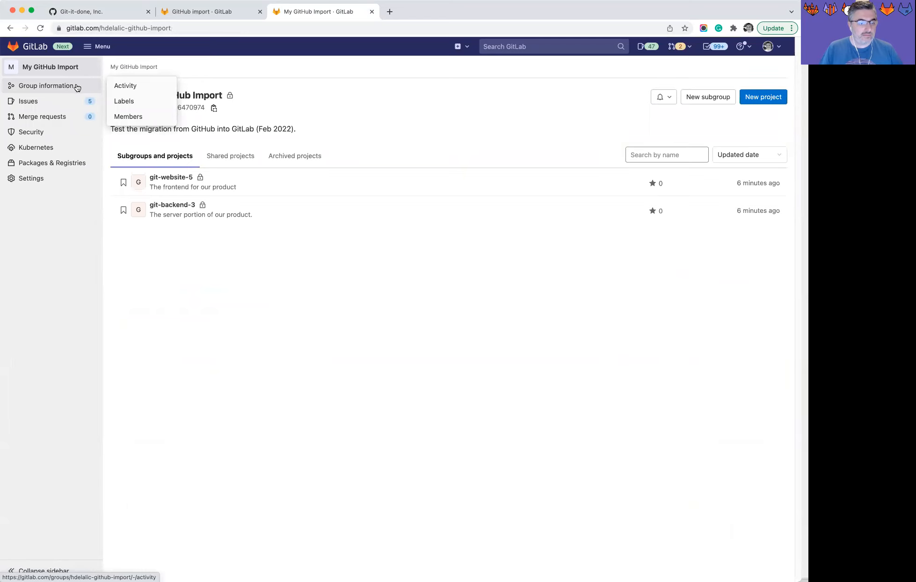
{"action": "mouse_move", "coordinate": [72, 162]}
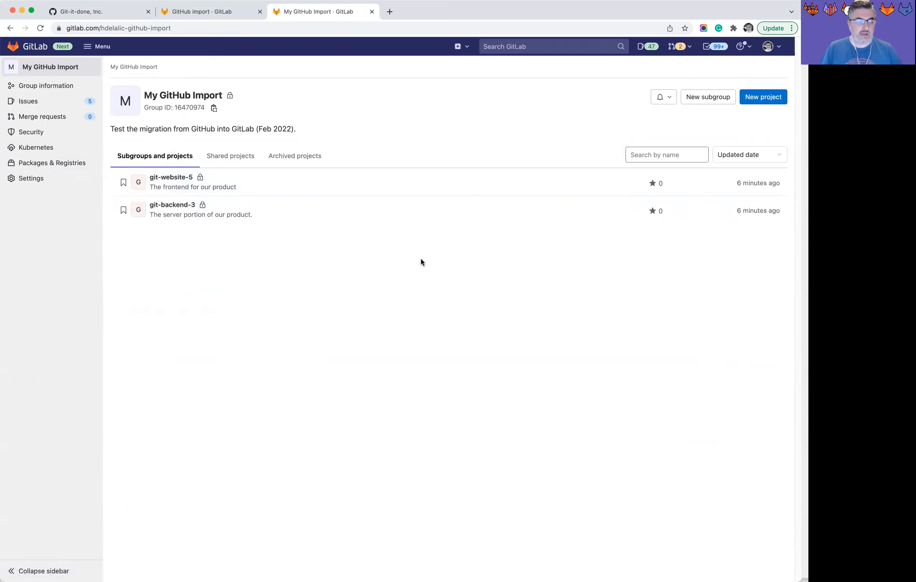
{"action": "left_click", "coordinate": [103, 13]}
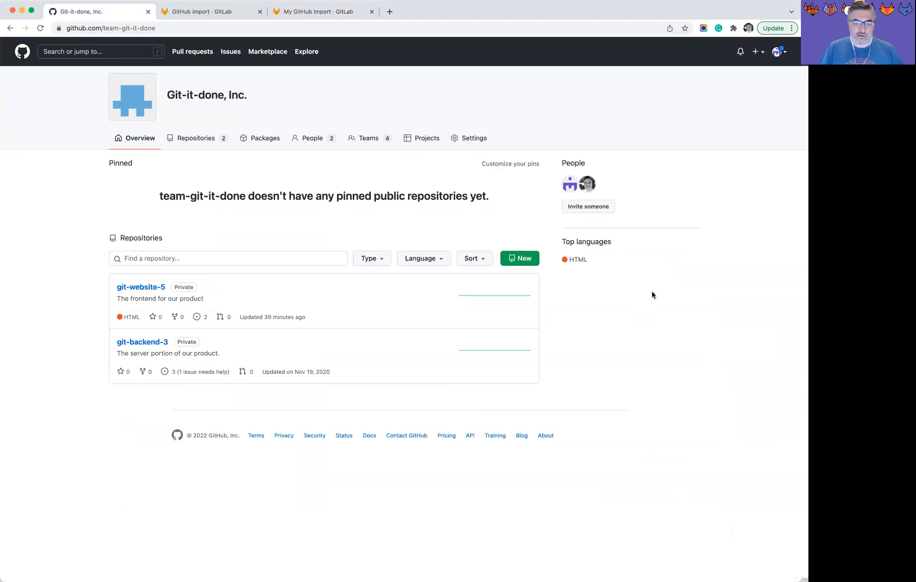